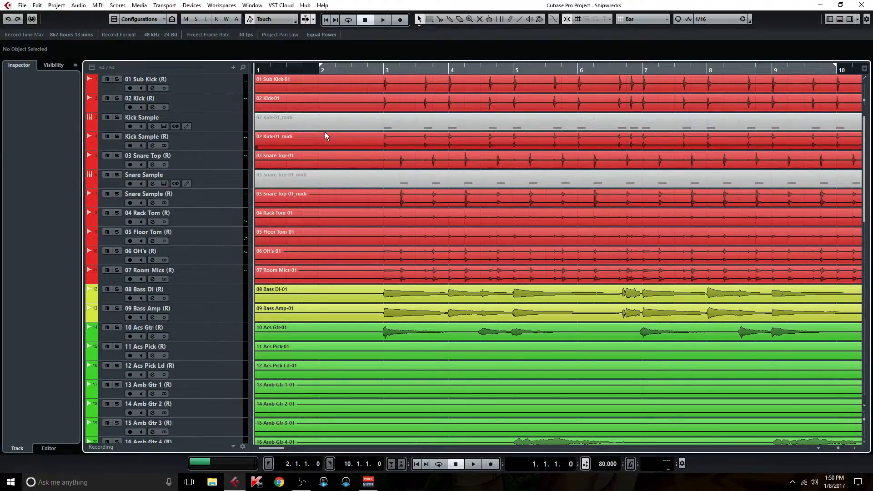
Open the mixing console, reset the Drums group channel's peak meter and solo that channel.
key(F3)
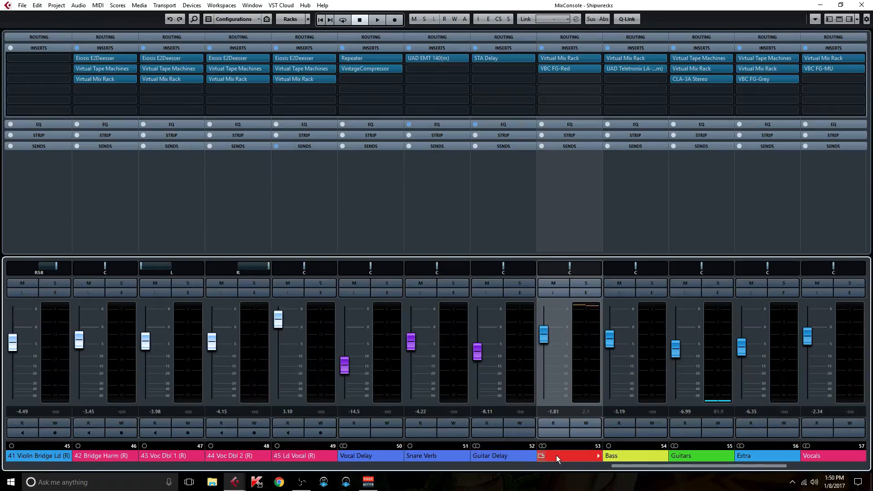
click(591, 306)
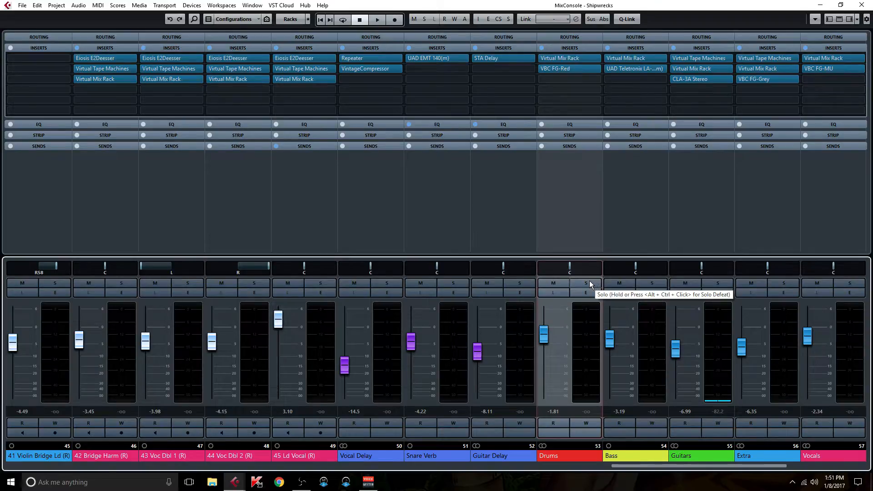
click(586, 282)
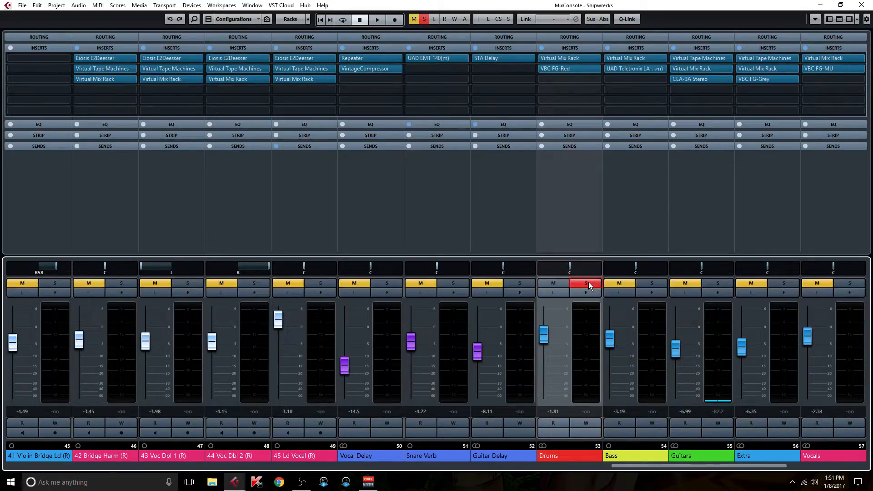
drag(645, 466, 665, 466)
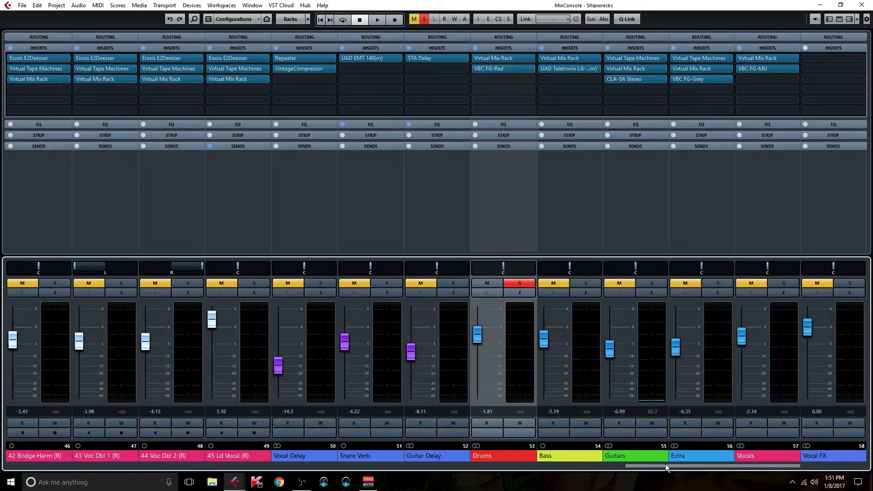
Return to the project arrangement and start playback from bar 2.
key(F3)
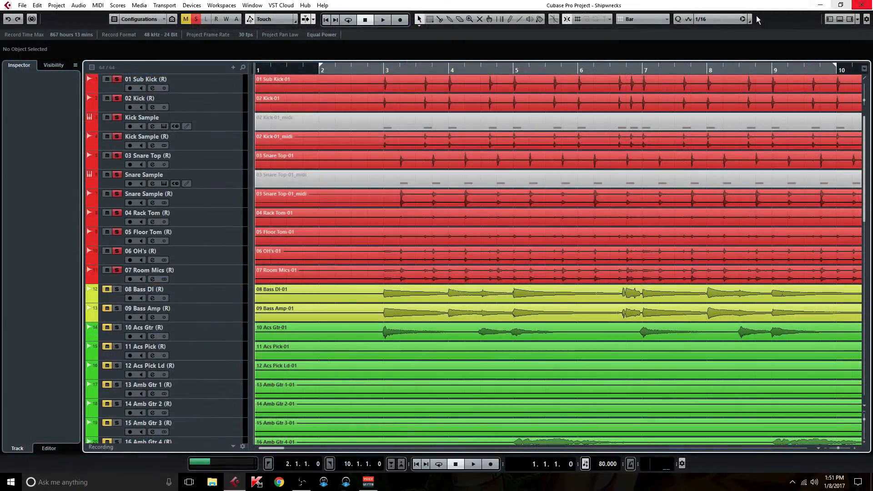
click(318, 68)
key(space)
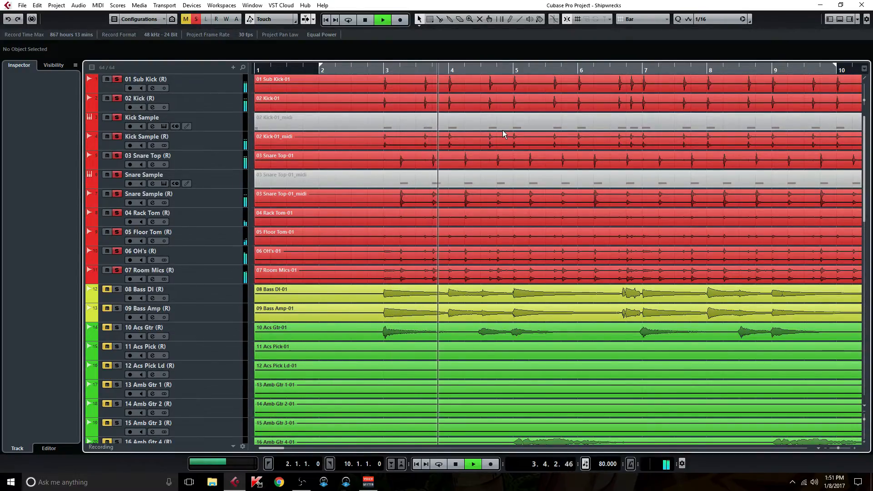
Reopen the mixing console and add the Snare Verb channel to the solo alongside Drums.
key(F3)
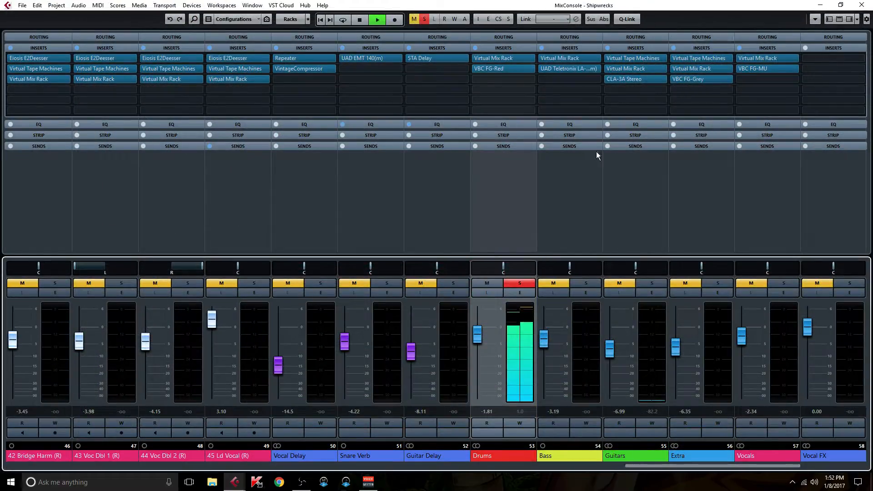
drag(651, 466, 815, 465)
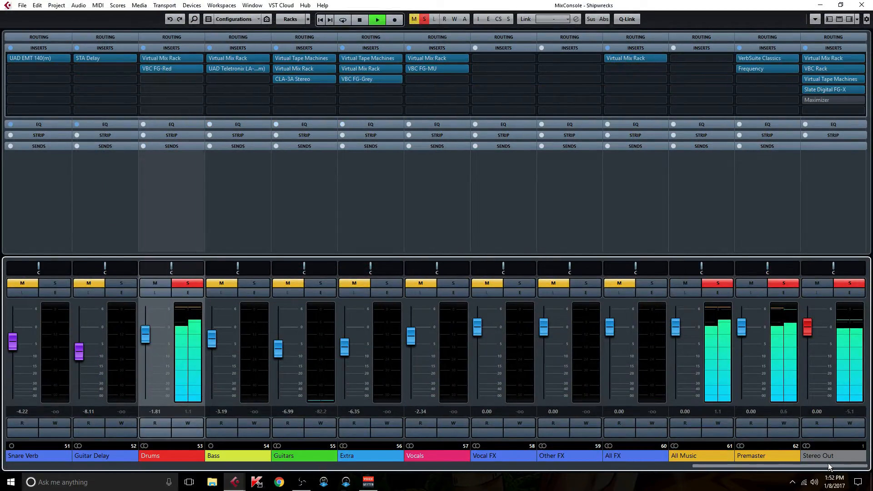
scroll(440, 277, up, 6)
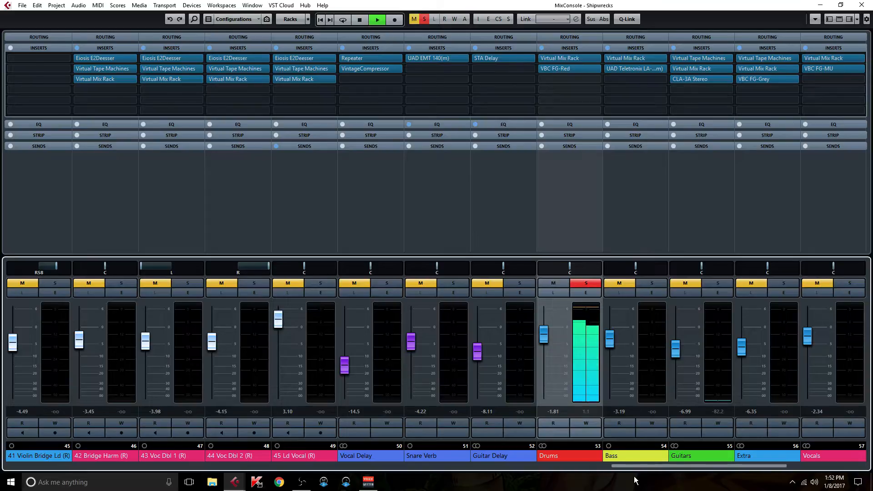
click(454, 283)
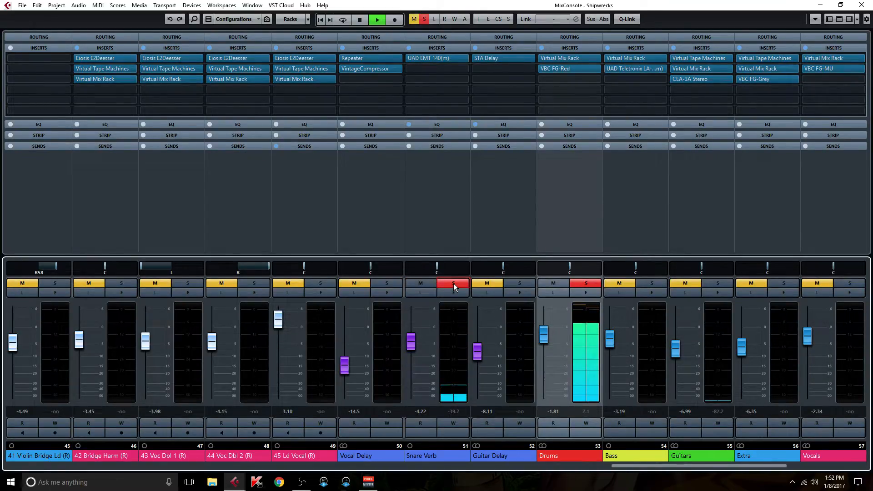
Compare the Drums channel with its inserts bypassed and active, first the whole chain, then only the VBC FG-Red compressor.
click(542, 47)
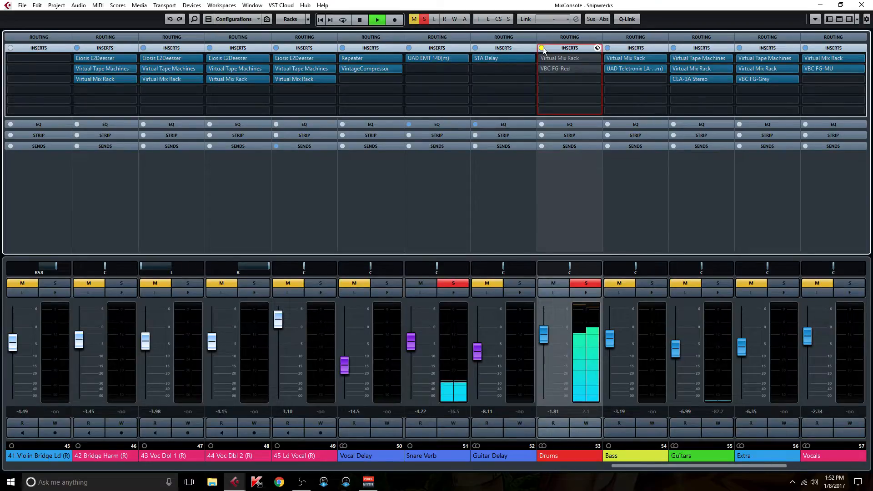
click(542, 47)
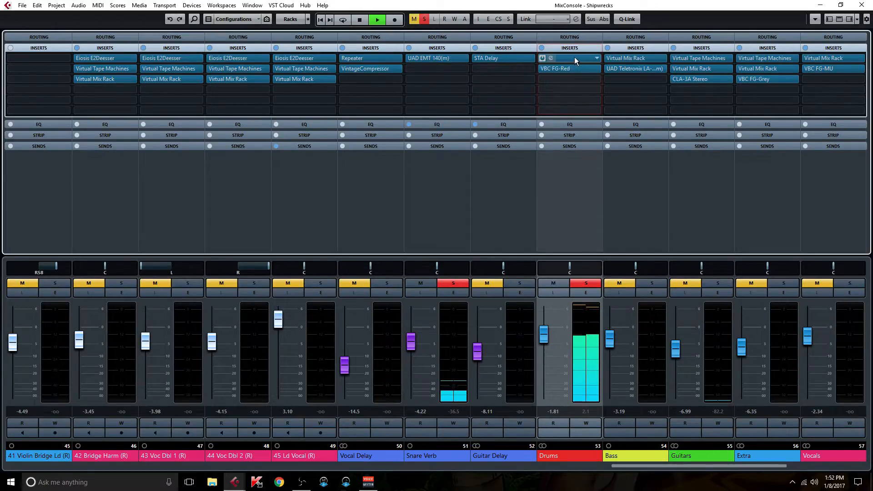
click(542, 69)
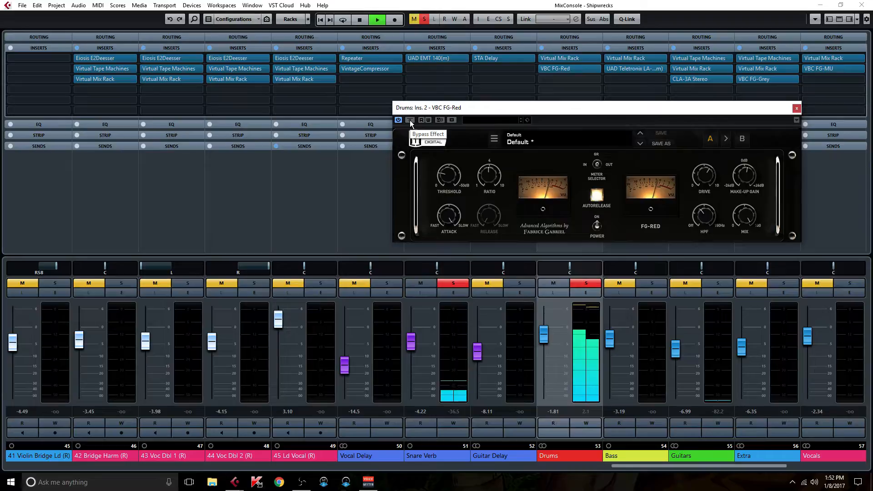
click(410, 121)
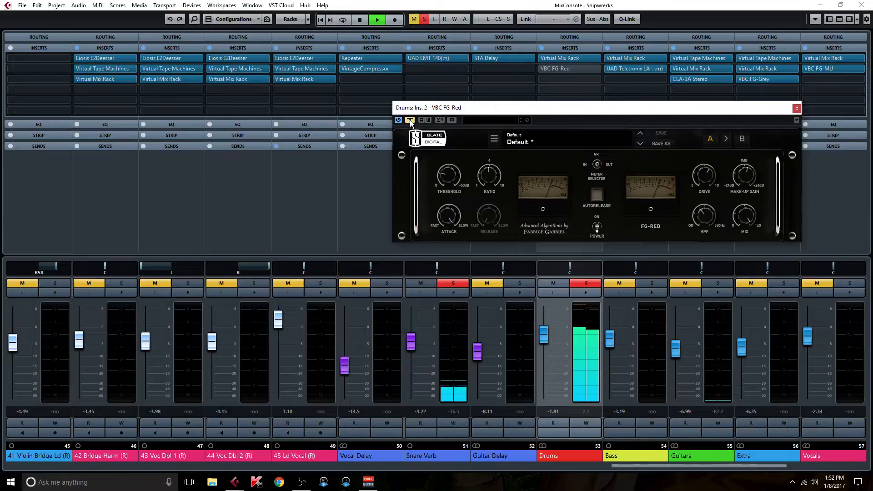
click(410, 120)
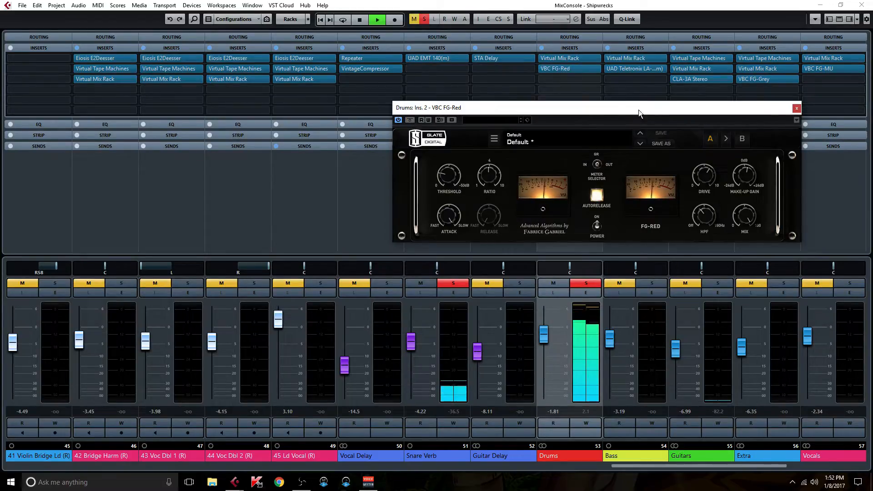
click(797, 109)
Compare the Drums bus with and without the Virtual Channel module in its Virtual Mix Rack, and again with and without all inserts.
click(568, 57)
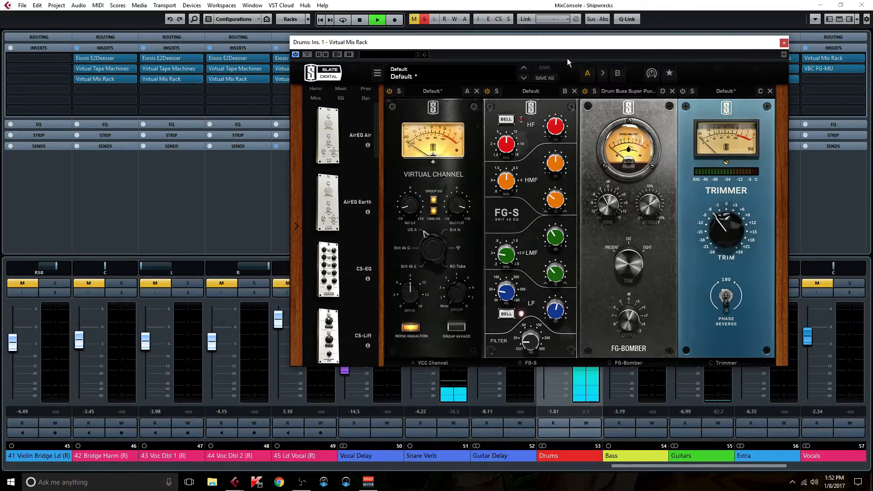
click(389, 91)
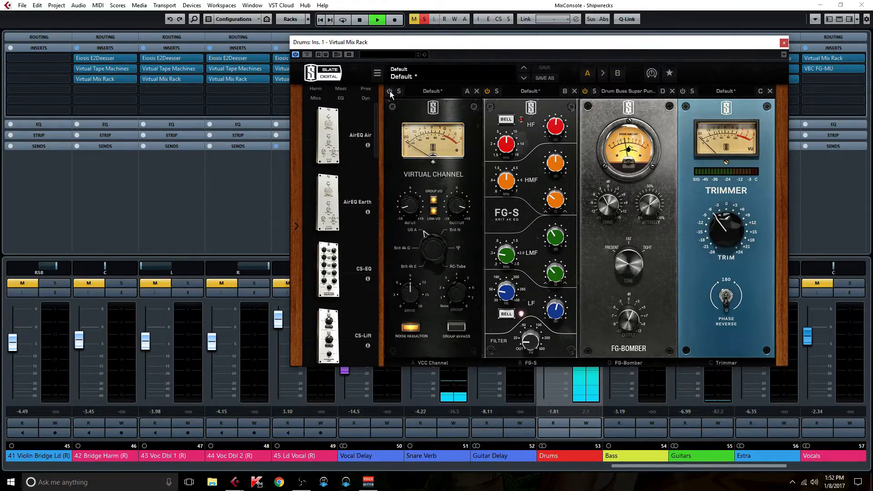
click(389, 91)
drag(596, 46, 571, 124)
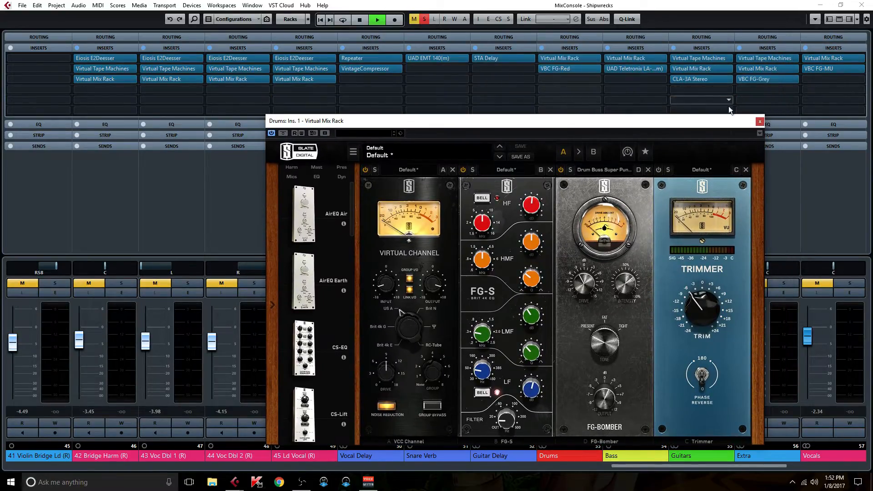
click(759, 121)
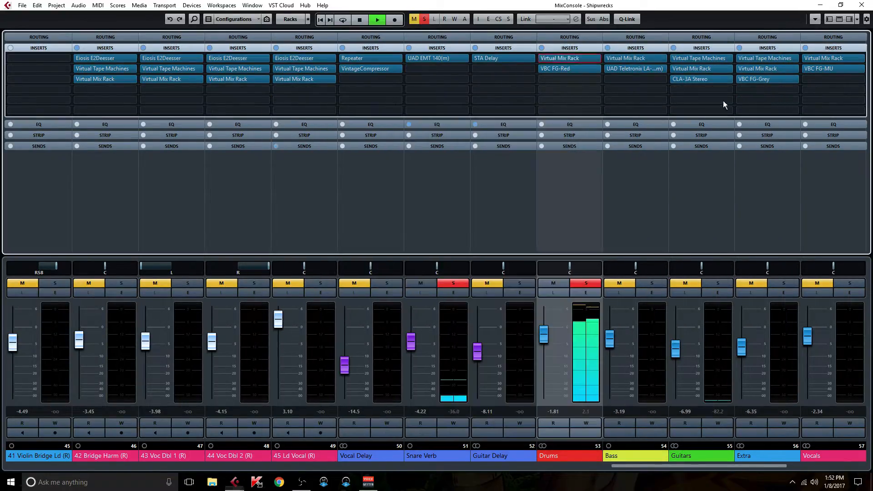
click(541, 47)
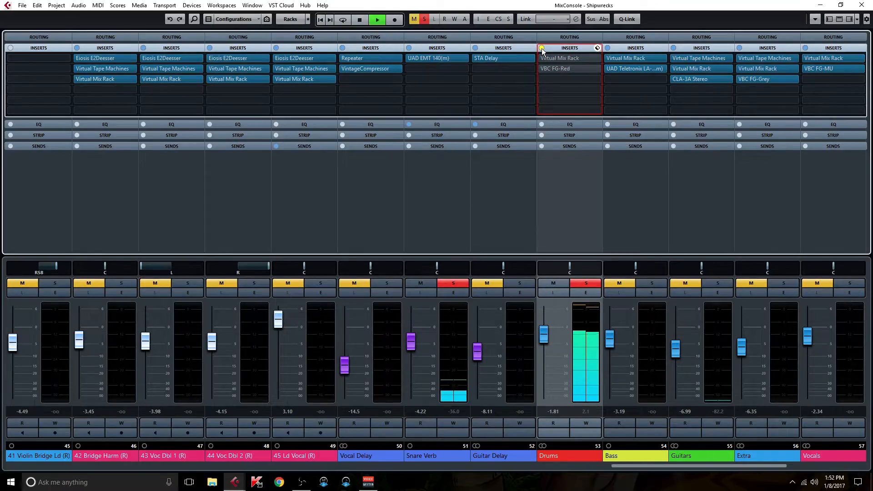
click(541, 49)
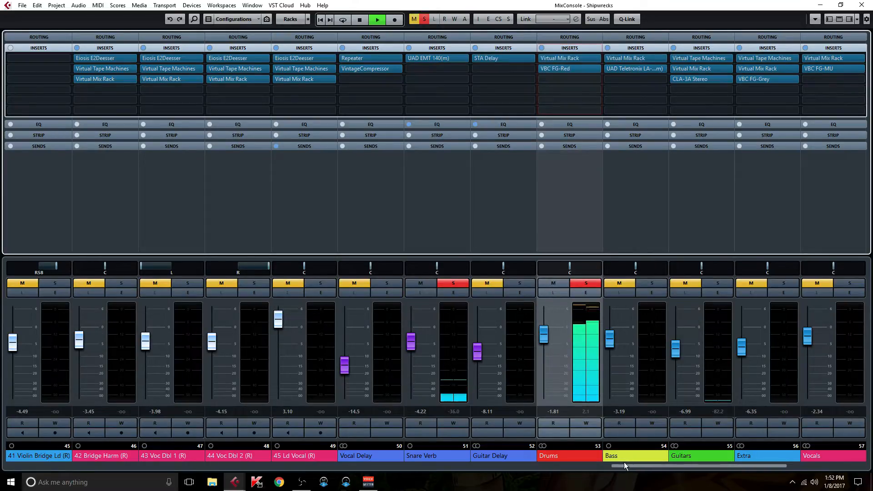
Compare the individual drum tracks with all channel inserts bypassed and re-enabled, and stop playback.
drag(621, 466, 419, 465)
drag(356, 453, 29, 463)
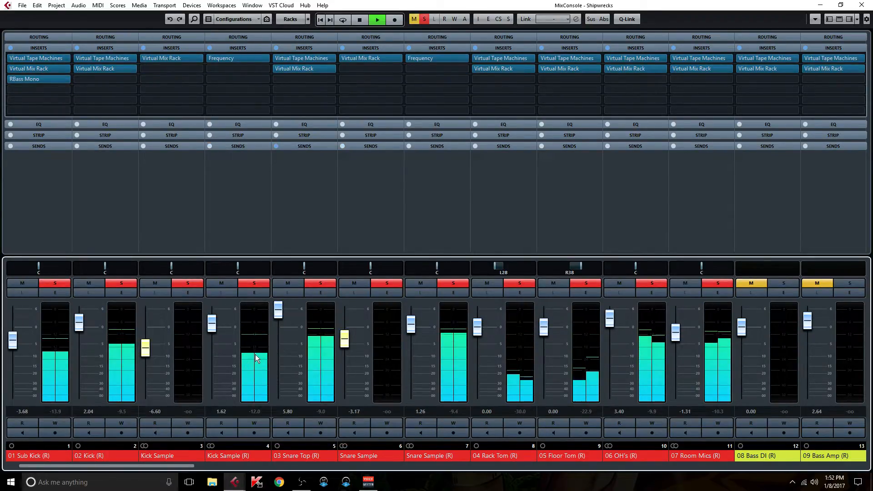
key(b)
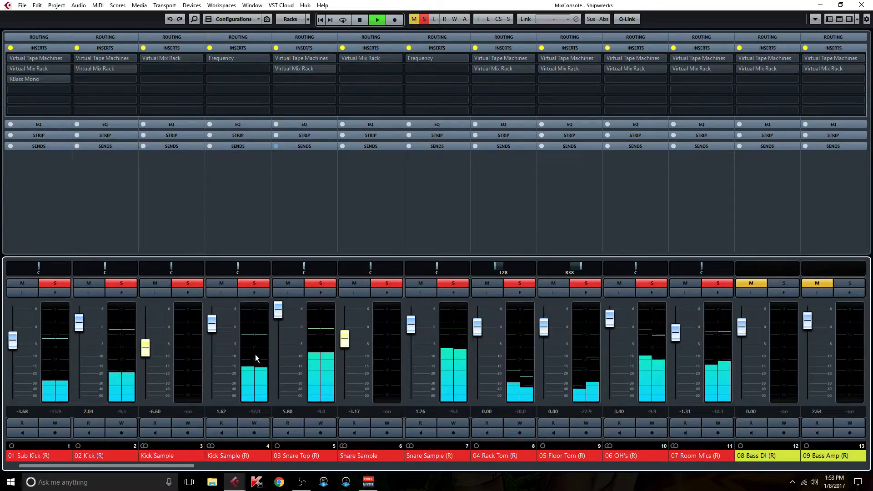
key(b)
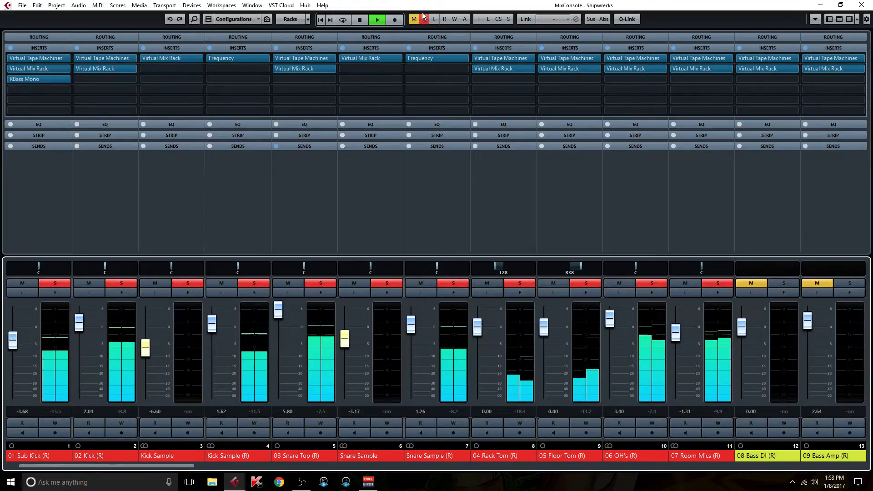
key(space)
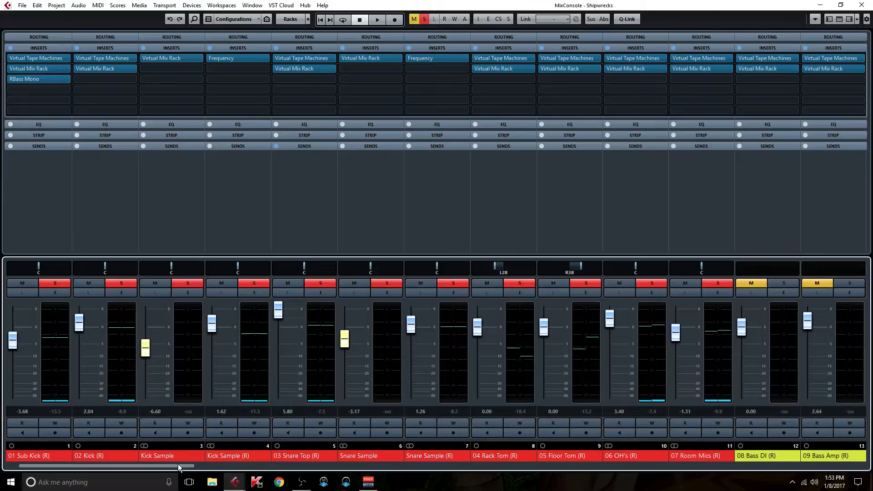
Reset the Drums group channel's peak meter and take a brief look at its VBC FG-Red compressor.
drag(178, 466, 791, 476)
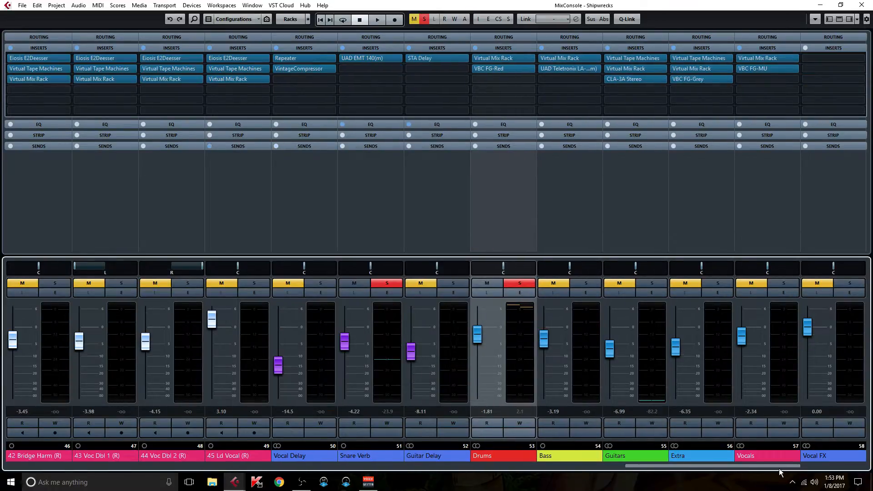
click(523, 309)
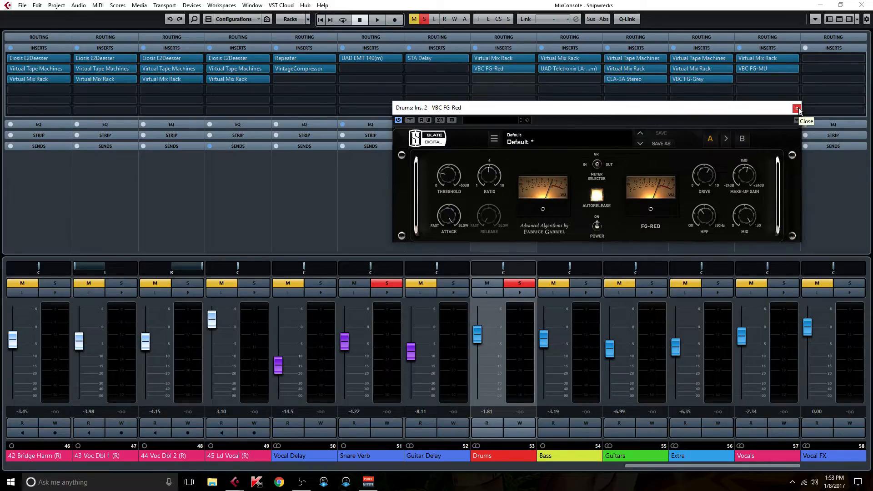
click(798, 109)
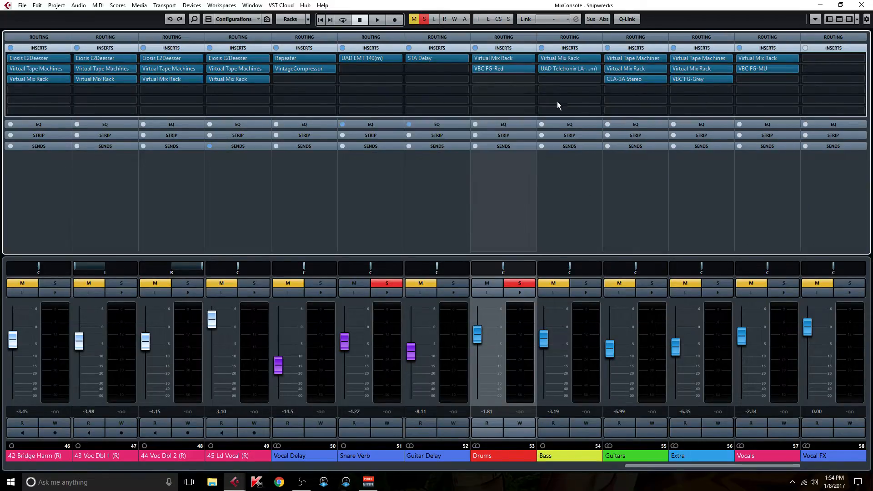
Open the Drums channel's Virtual Mix Rack and examine the Virtual Channel settings and the FG-S filter, LF and LMF bands.
double_click(509, 58)
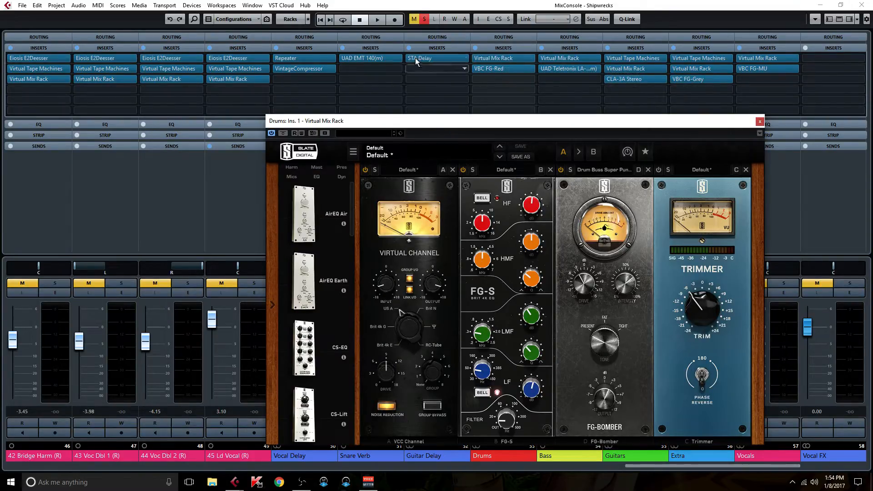
drag(429, 120, 360, 55)
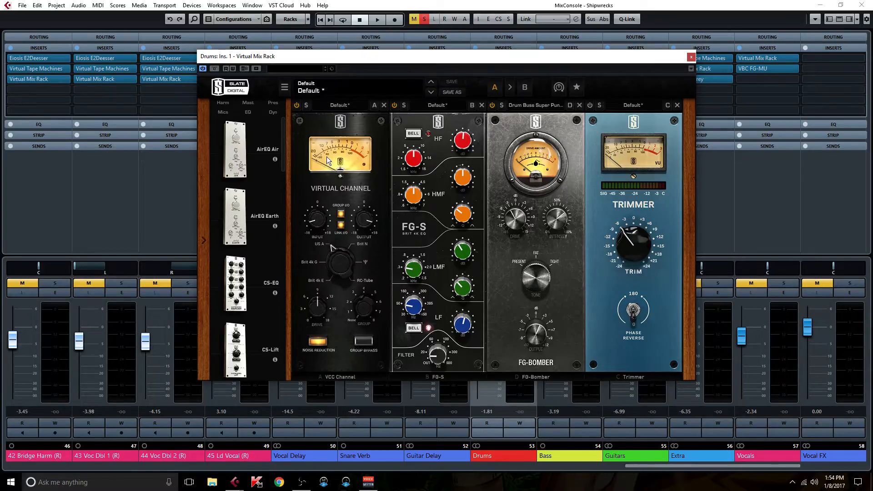
mouse_move(318, 220)
mouse_move(439, 355)
mouse_move(464, 324)
mouse_move(416, 272)
mouse_move(461, 254)
Review the FG-Bomber preset list and the Trimmer module in the Drums Virtual Mix Rack, and close the plug-in.
click(547, 109)
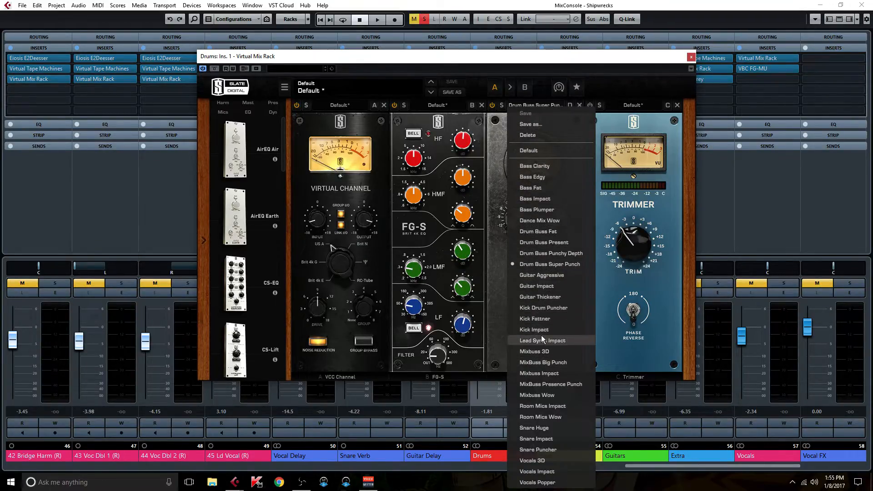
click(495, 191)
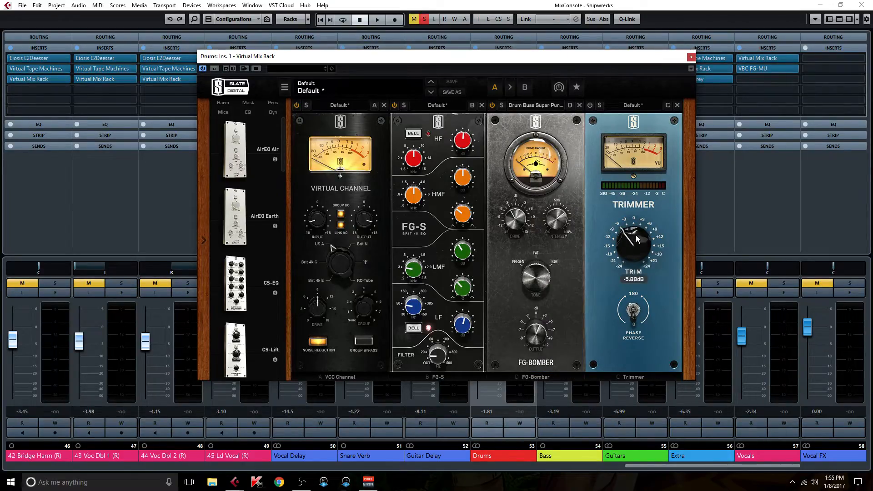
click(590, 106)
click(691, 57)
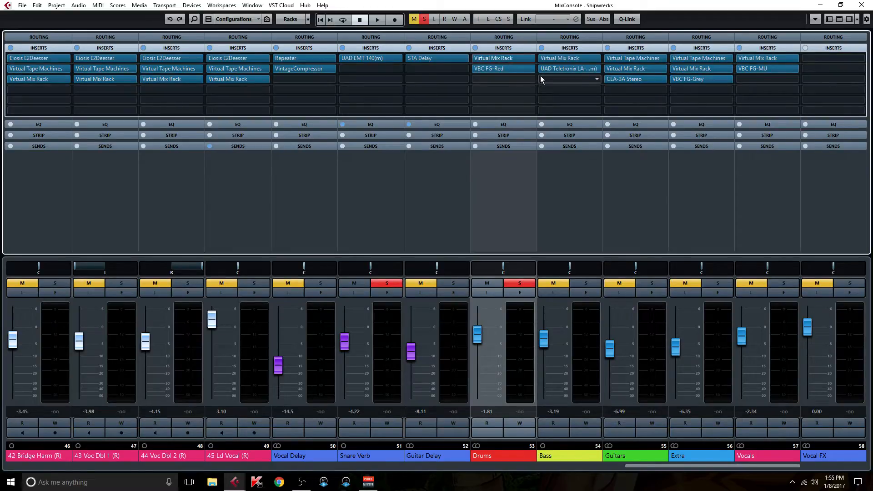
Open the VBC FG-Red compressor on the Drums channel and move its window up for inspection.
click(507, 67)
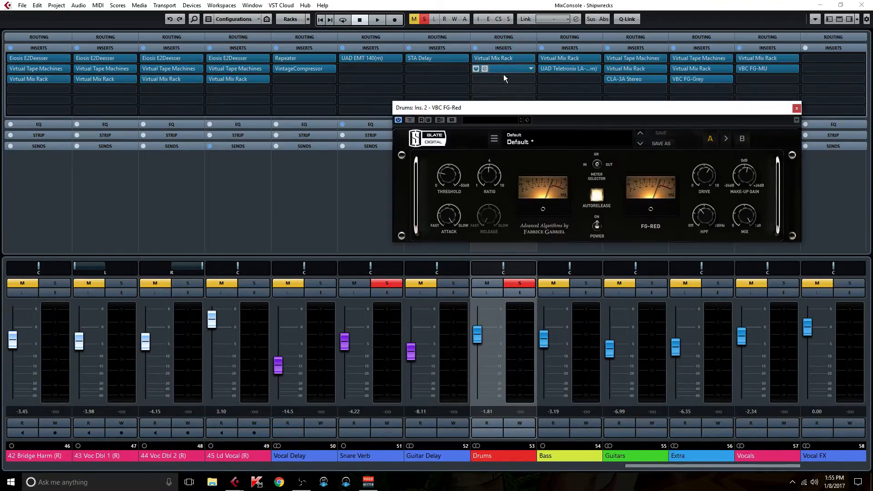
drag(528, 111, 492, 77)
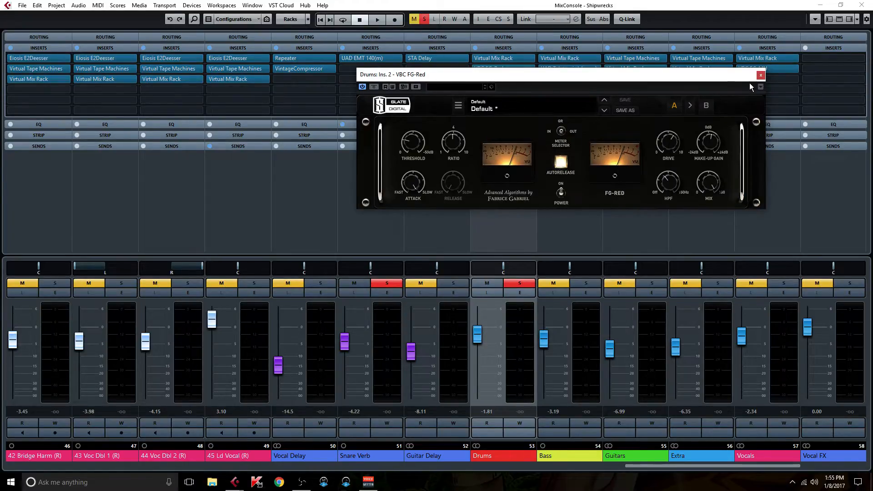
Close the Drums channel's FG-Red compressor and take another brief look at its Virtual Mix Rack.
click(761, 76)
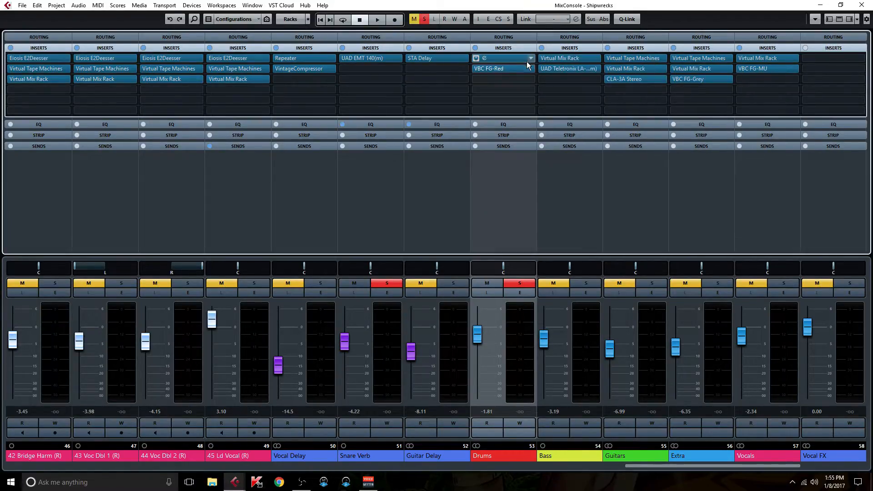
click(500, 58)
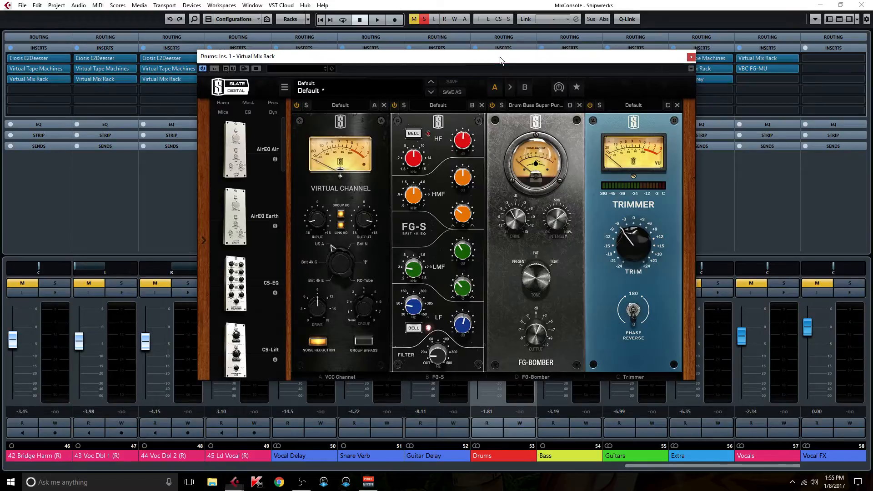
click(691, 57)
Open the Virtual Tape Machines insert on the 01 Sub Kick (R) channel, examine its tape settings and close it.
drag(642, 464, 24, 454)
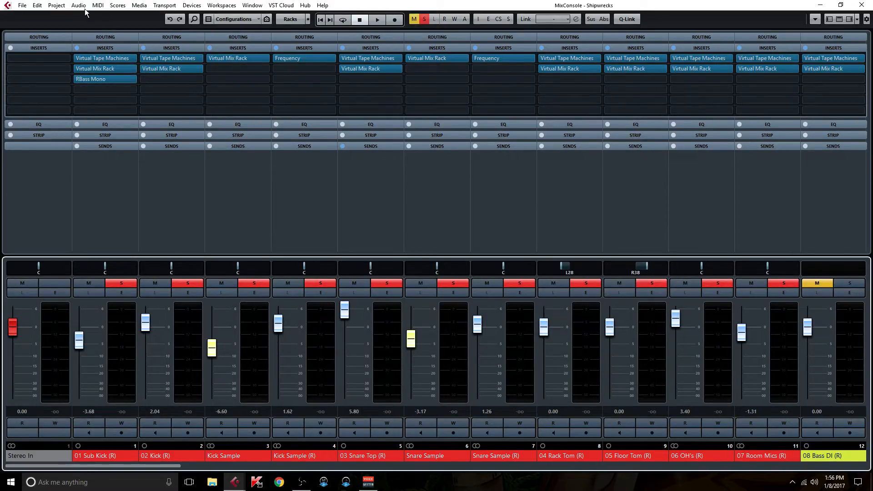
click(100, 58)
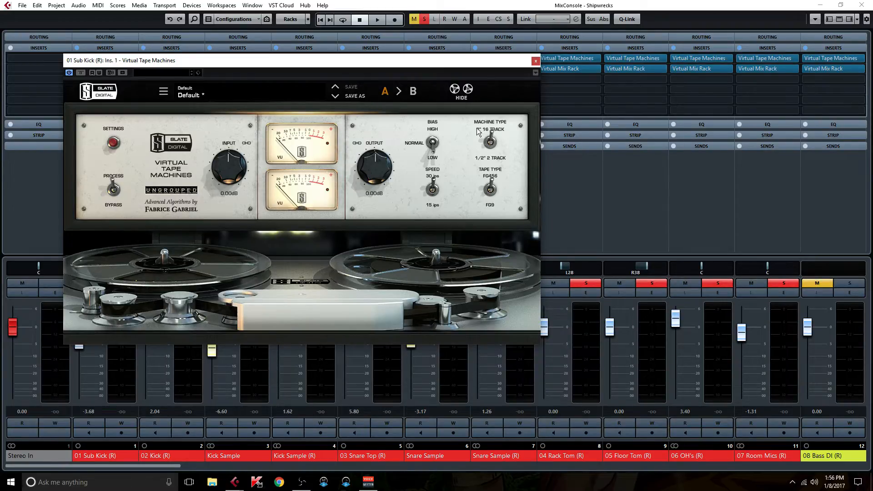
click(535, 61)
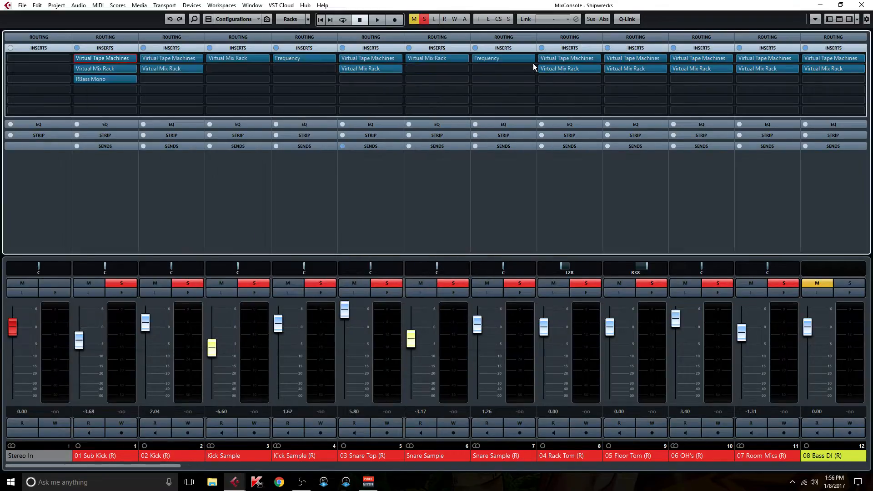
Examine the FG-S equalizer bands and FG-401 compressor in the 01 Sub Kick (R) channel's Virtual Mix Rack and close it.
double_click(114, 70)
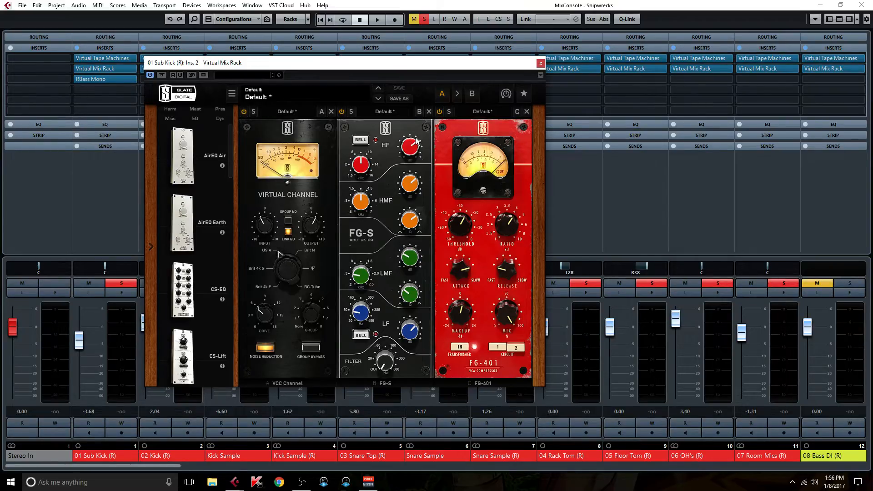
mouse_move(412, 149)
mouse_move(415, 187)
mouse_move(408, 263)
mouse_move(363, 311)
click(539, 65)
mouse_move(467, 318)
click(541, 63)
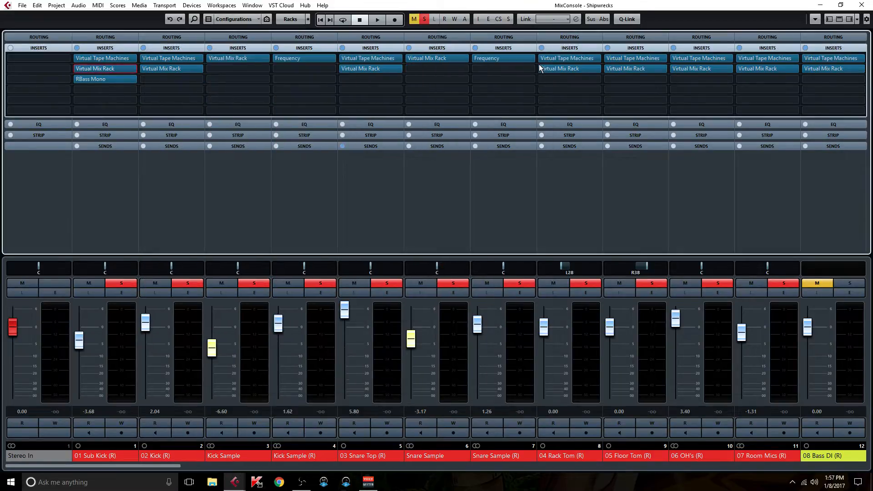
Review the Virtual Channel, Custom Series Equalizer and FG-401 modules in the 02 Kick (R) channel's Virtual Mix Rack and close it.
drag(173, 67, 173, 68)
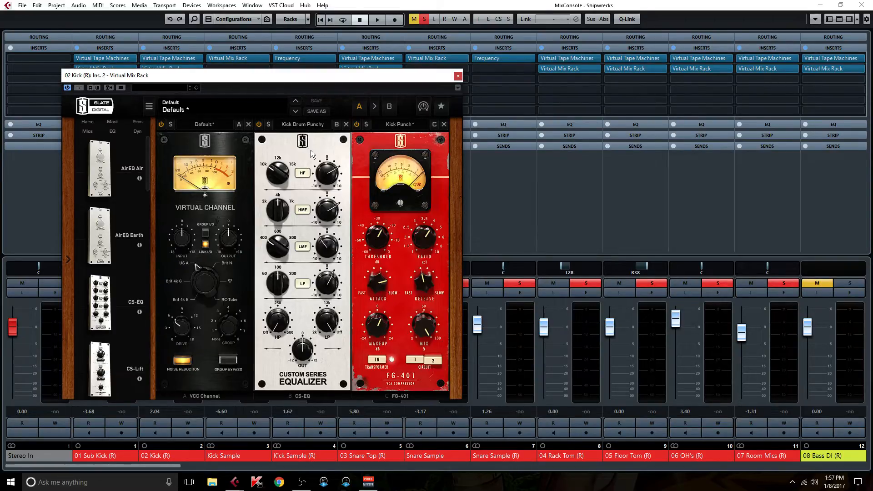
drag(220, 78, 272, 52)
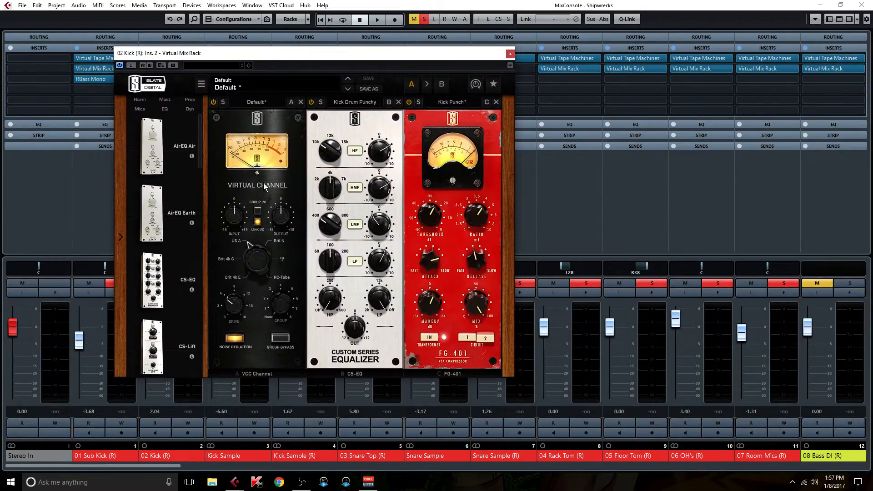
mouse_move(386, 263)
click(510, 53)
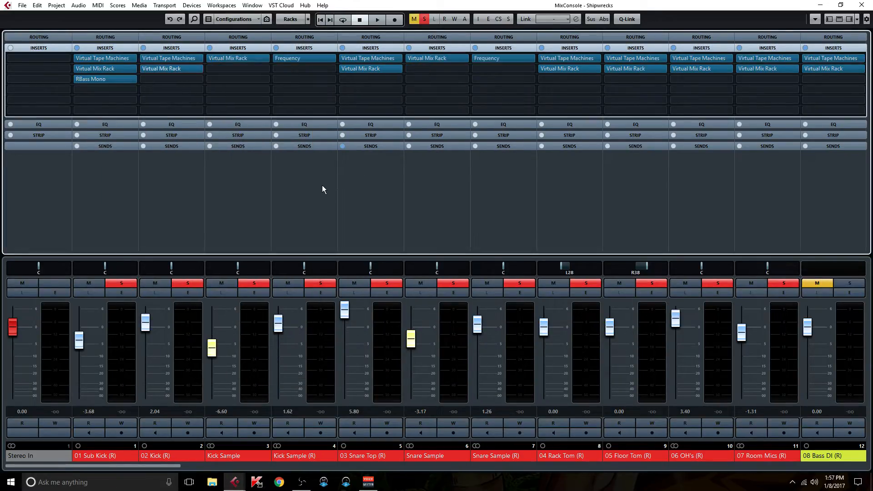
Compare the Kick Sample (R), 02 Kick (R) and 01 Sub Kick (R) channels by selecting them in turn.
click(321, 188)
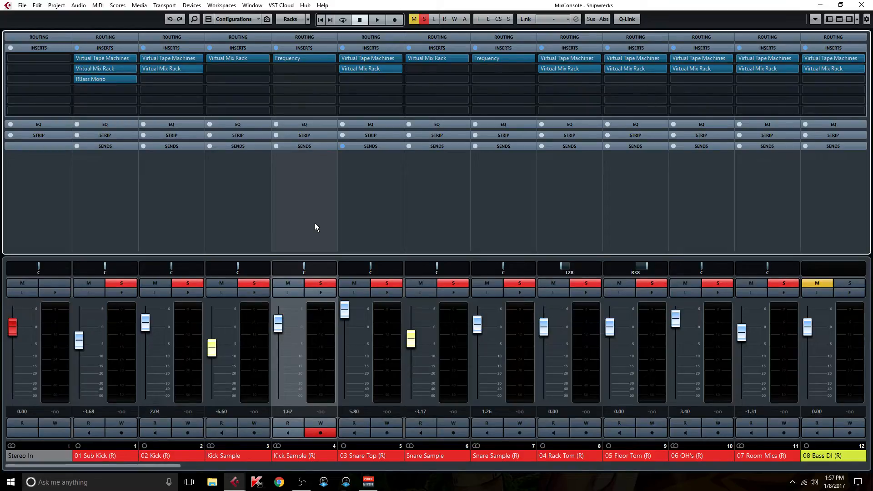
click(164, 219)
click(113, 228)
click(140, 217)
click(118, 217)
click(158, 219)
click(132, 220)
click(319, 206)
Open the Frequency EQ on the Kick Sample (R) channel, examine its mid/side cut bands and close it.
alt+click(293, 59)
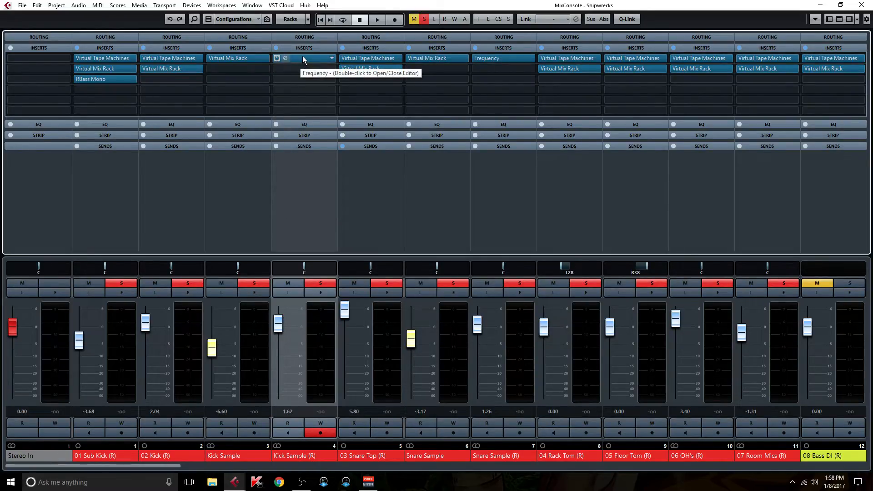
key(ctrl+z)
click(312, 58)
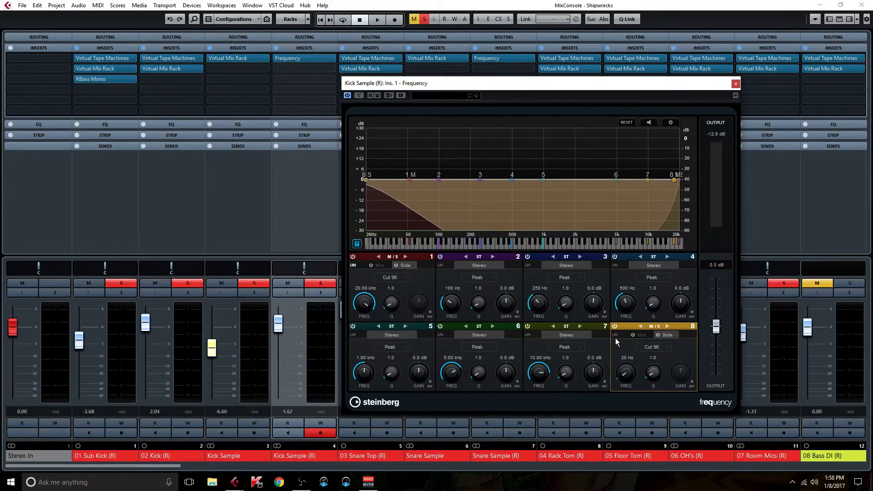
click(735, 83)
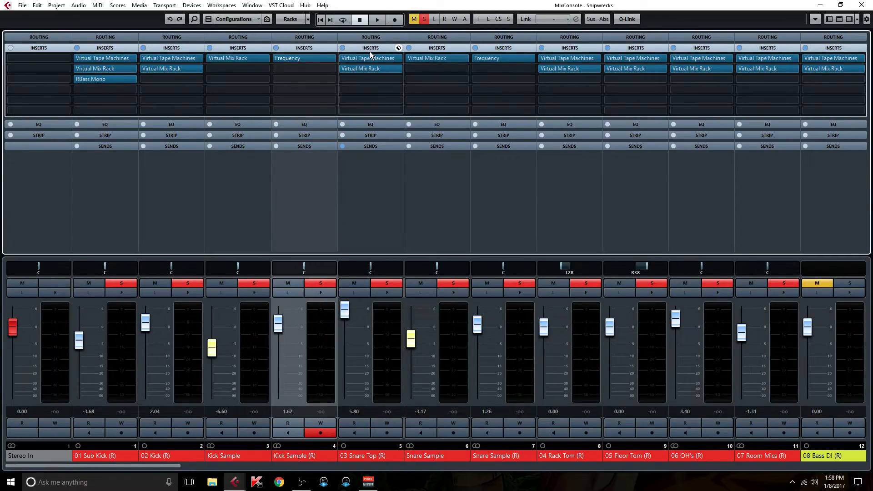
Examine the FG-401 compressor and FG-N equalizer bands in the 03 Snare Top (R) channel's Virtual Mix Rack and close it.
click(370, 67)
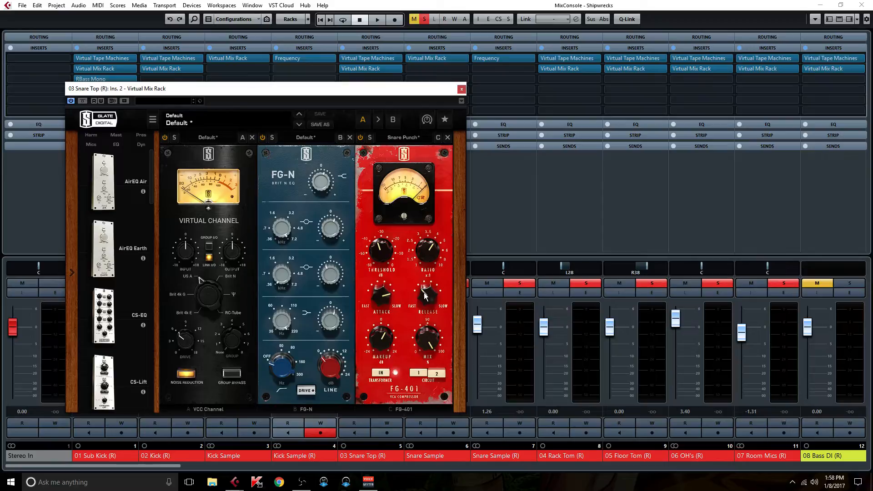
mouse_move(419, 296)
mouse_move(280, 364)
drag(330, 322, 297, 331)
mouse_move(332, 277)
drag(330, 227, 330, 210)
click(462, 89)
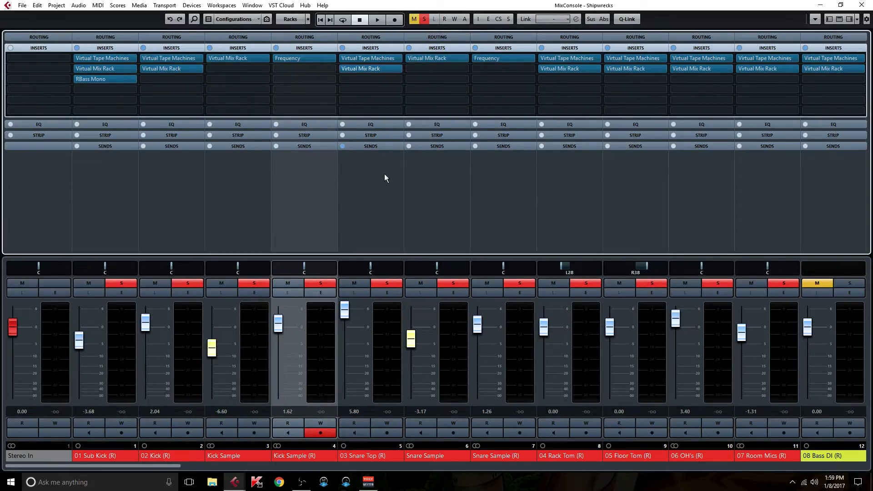
Mute the Snare Sample channel and review the Frequency EQ on the Snare Sample (R) channel.
click(435, 170)
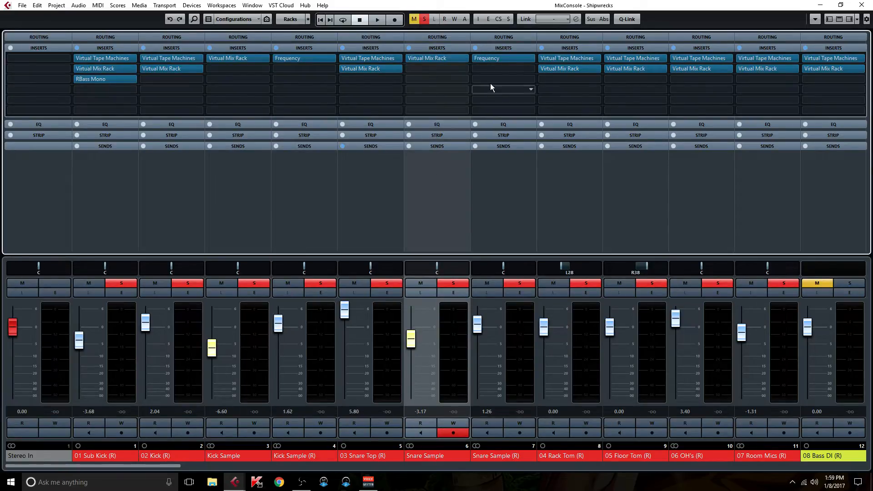
click(504, 211)
click(427, 283)
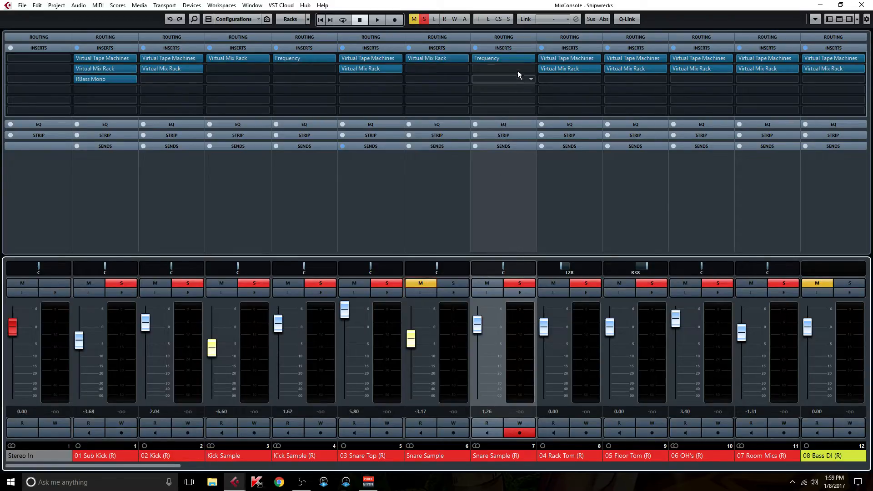
double_click(509, 59)
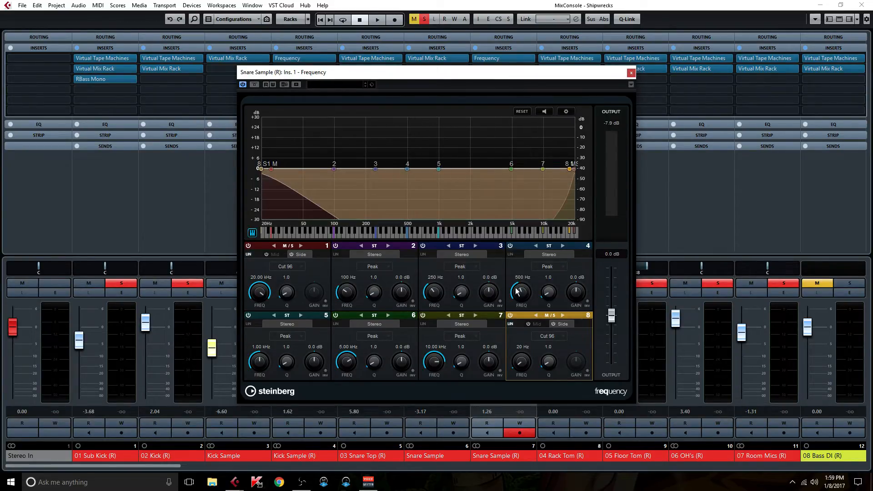
click(631, 74)
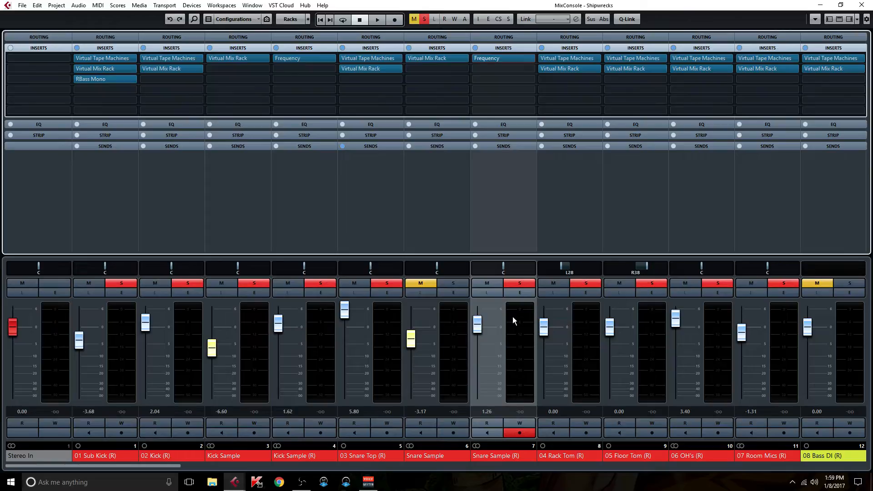
Examine the Custom Series Equalizer's gain and high-pass settings in the 04 Rack Tom (R) channel's Virtual Mix Rack and close it.
double_click(572, 71)
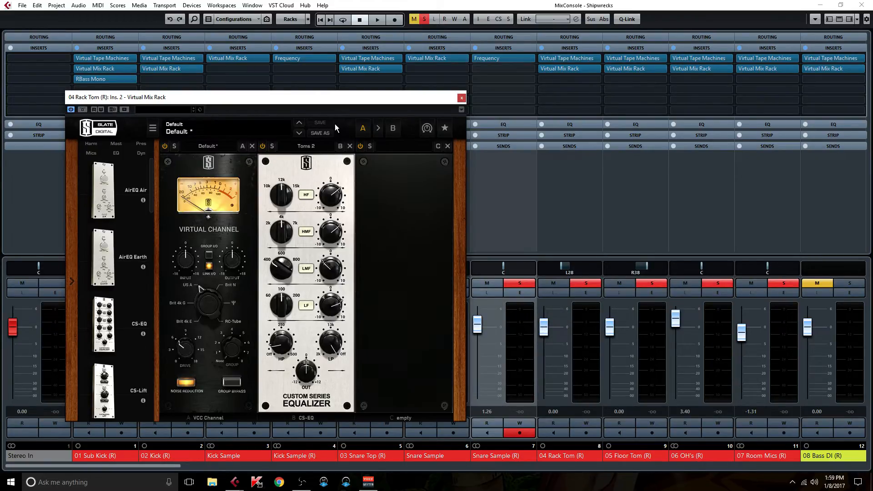
mouse_move(329, 197)
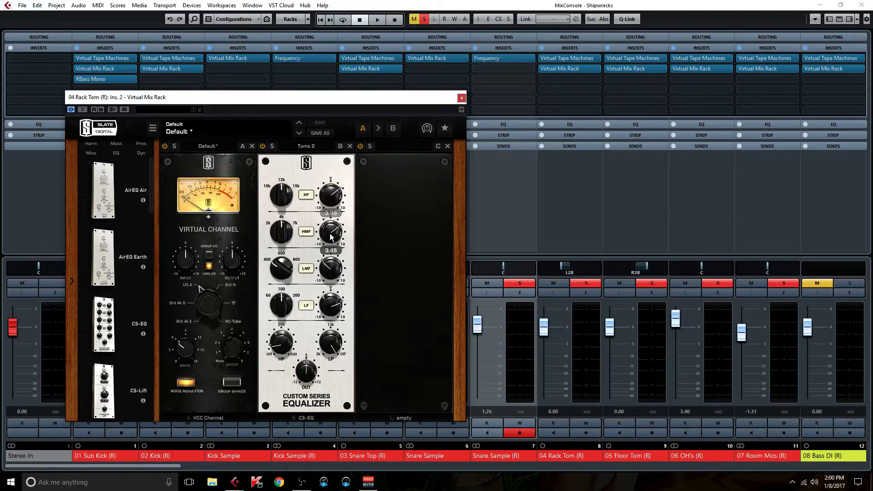
mouse_move(335, 274)
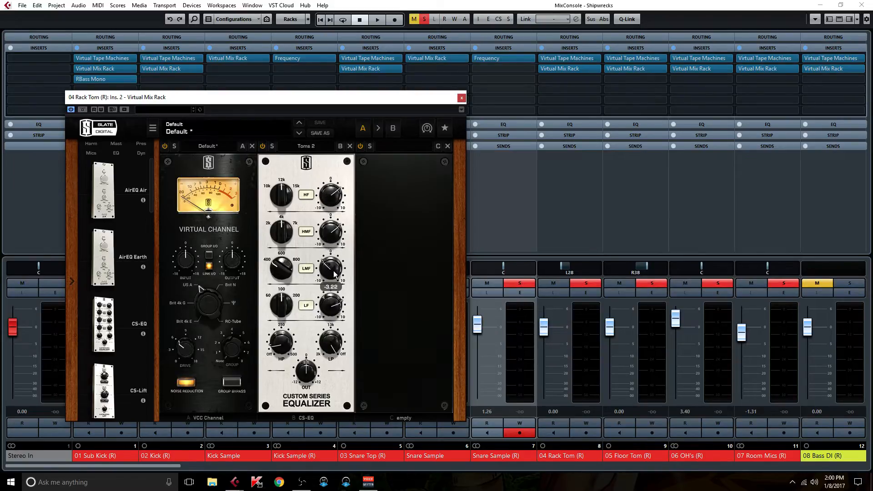
mouse_move(335, 304)
mouse_move(279, 348)
click(462, 98)
Inspect the Custom Series Equalizer's low bands and high-pass filter in the 06 OH's (R) channel's Virtual Mix Rack and close it.
click(699, 148)
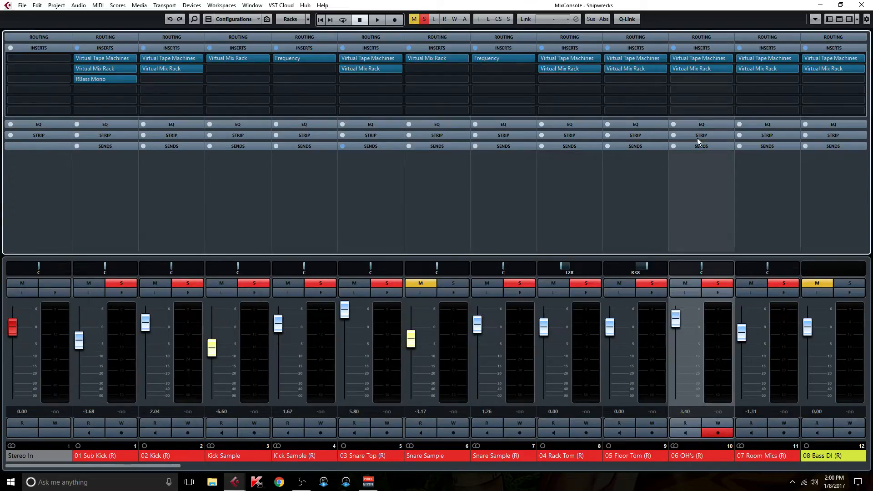
click(703, 66)
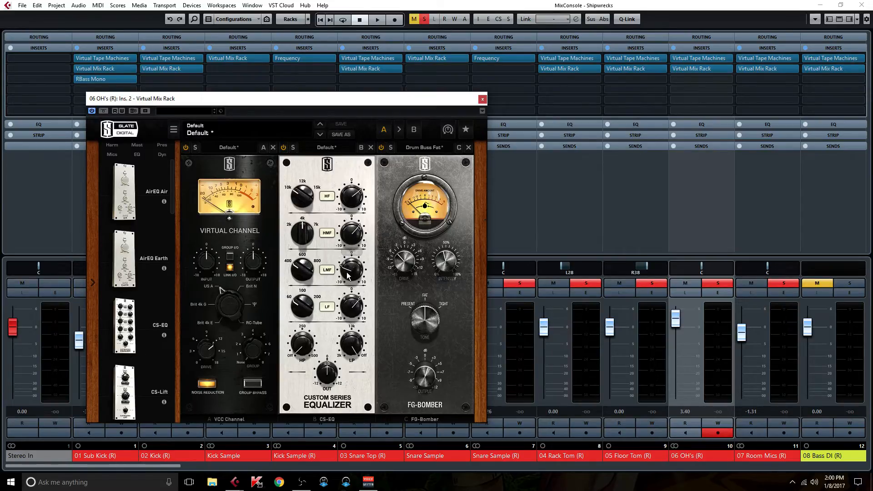
mouse_move(351, 301)
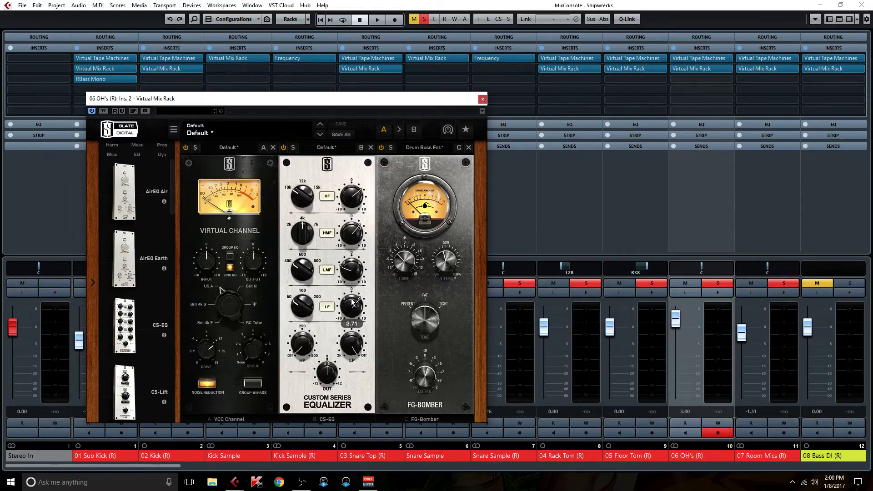
mouse_move(303, 347)
click(483, 99)
Review the Custom Series Equalizer filters and FG-76 preamp in the 07 Room Mics (R) channel's Virtual Mix Rack and close it.
click(766, 69)
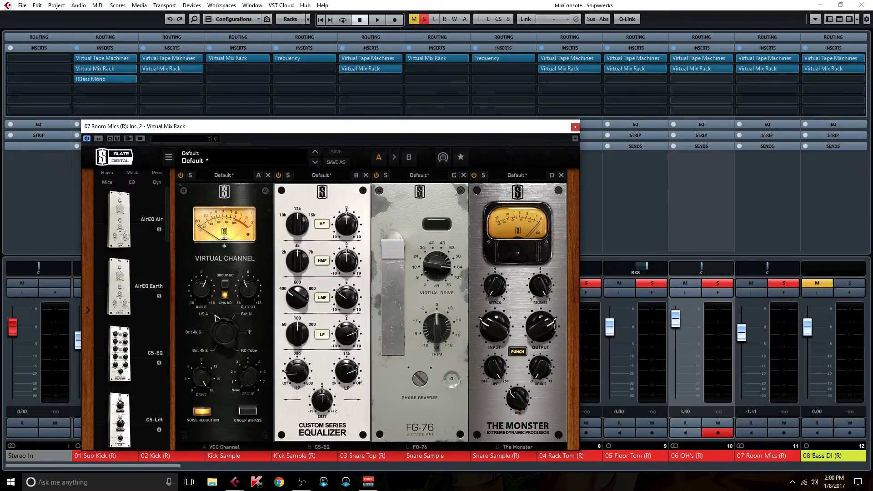
mouse_move(351, 299)
mouse_move(346, 373)
mouse_move(301, 373)
mouse_move(434, 263)
click(575, 127)
Open the UAD EMT 140 plate reverb on the Snare Verb channel and move its window to clear the mixer.
drag(99, 469, 684, 475)
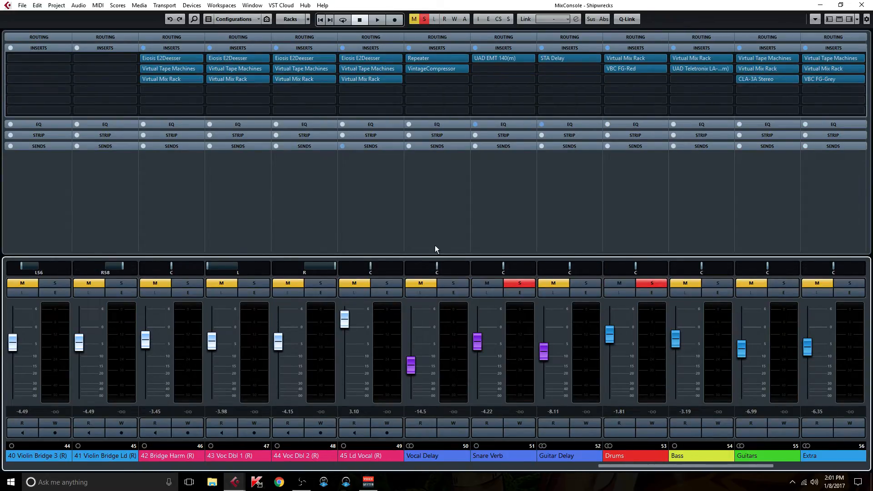
click(501, 59)
drag(174, 173, 415, 146)
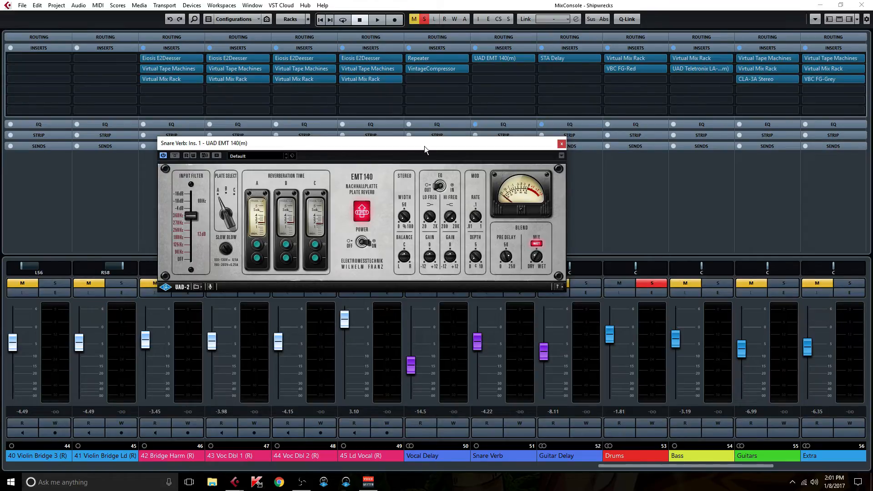
drag(442, 149, 680, 293)
Check the Snare Verb channel's equalizer curve and the EMT 140's reverberation time, closing both windows.
click(520, 292)
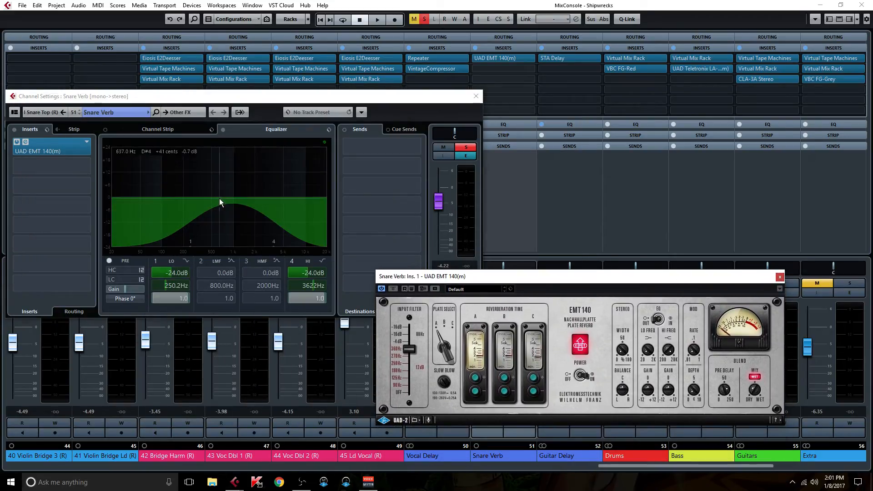
click(476, 97)
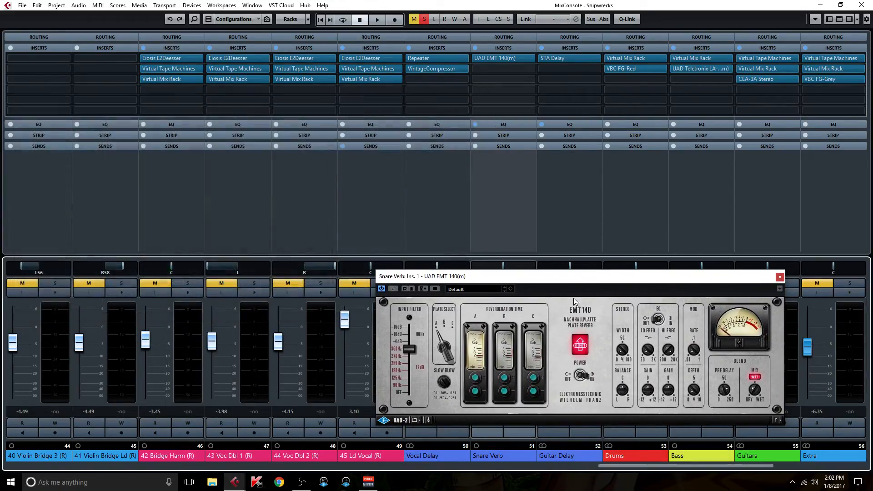
drag(537, 277, 514, 178)
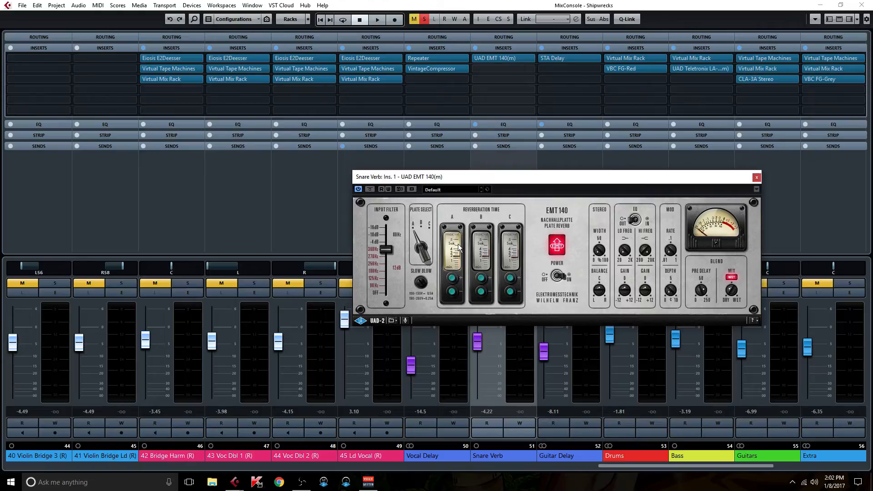
click(757, 178)
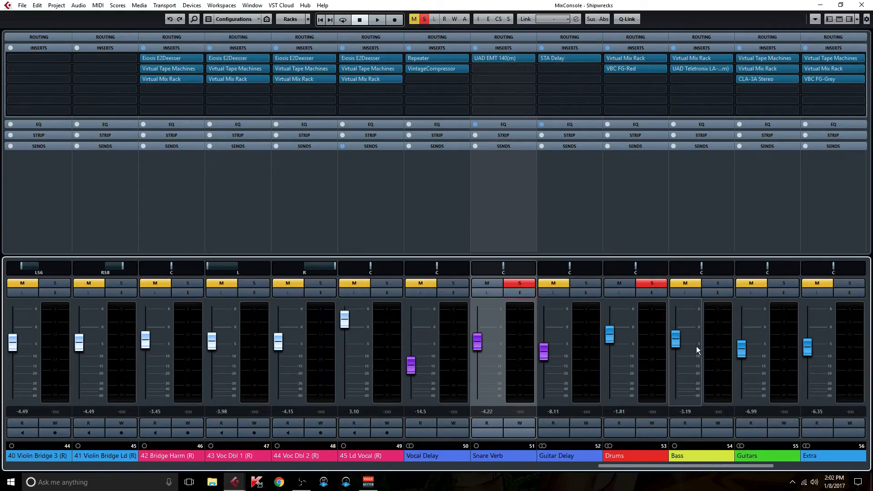
Close the MixConsole and deactivate all solo states in the project.
click(861, 5)
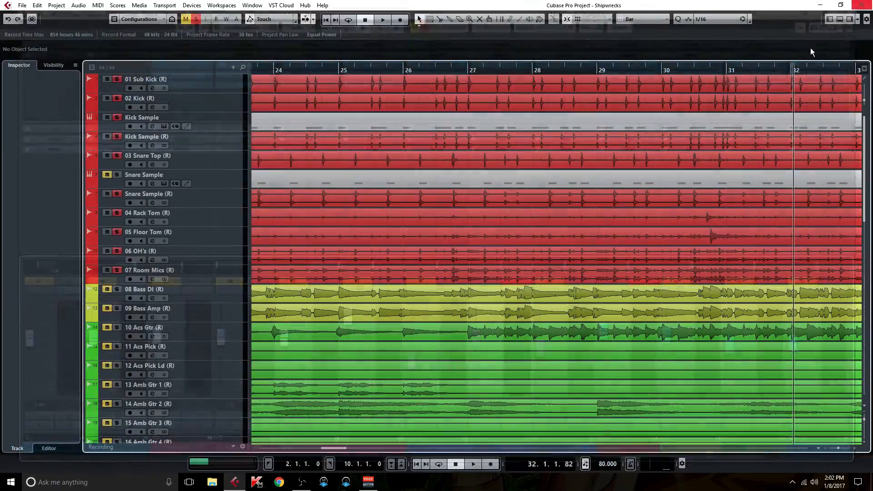
click(196, 19)
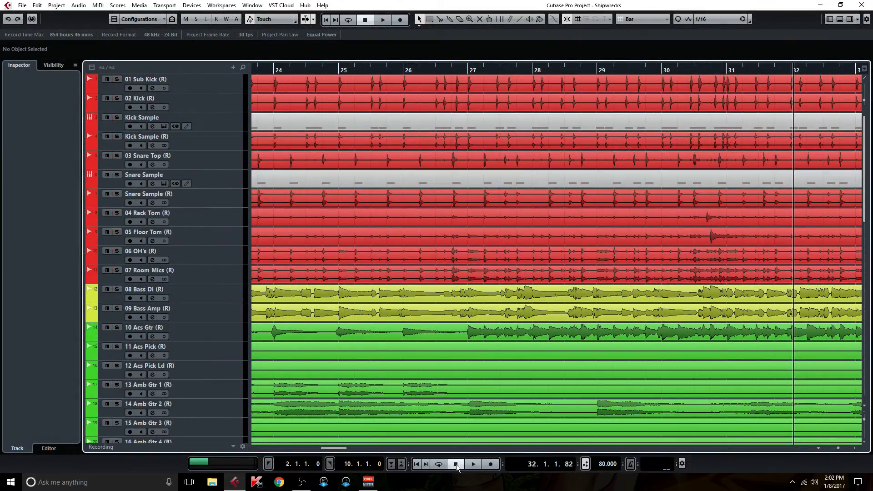
Play the song from bar 2 and compare the Drums bus with its inserts bypassed and active in the MixConsole.
drag(331, 448, 257, 449)
click(319, 71)
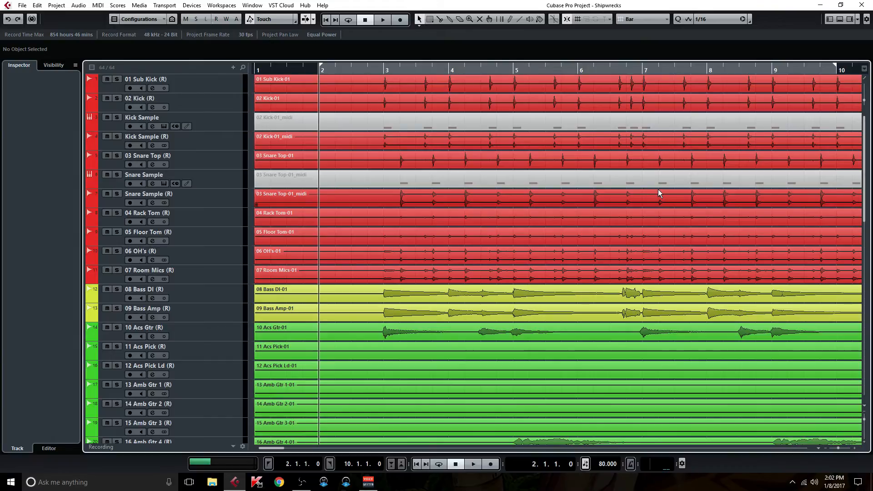
key(space)
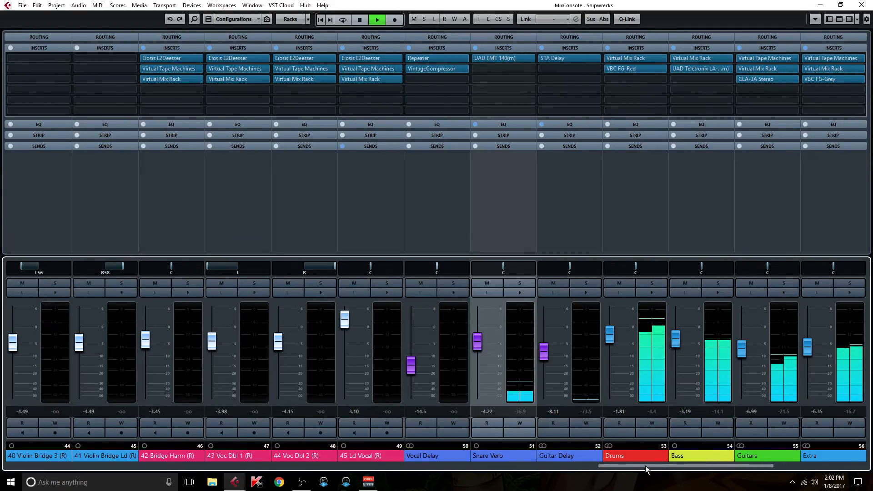
click(608, 48)
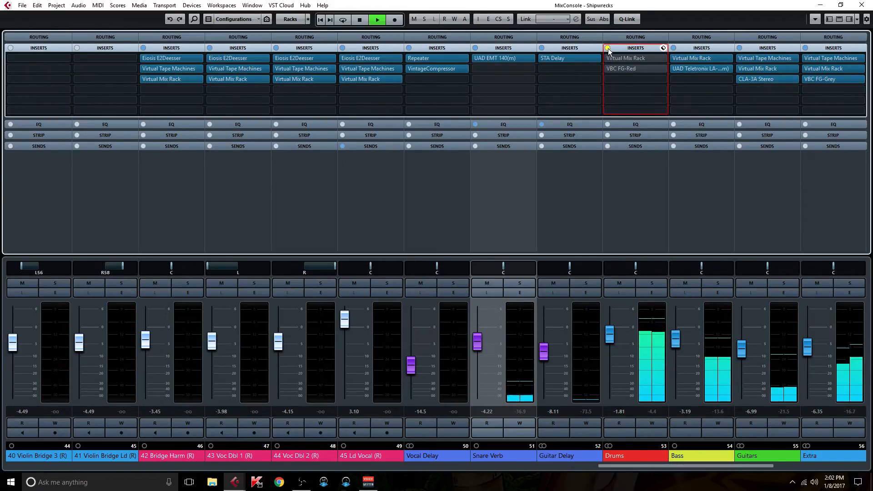
click(608, 48)
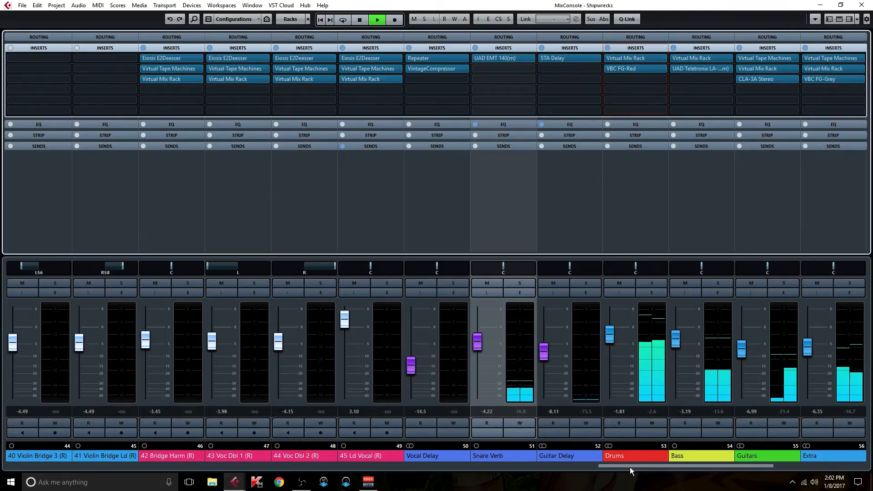
Mute the Snare Sample (R) and Kick Sample (R) channels to hear the drums without samples, and unmute both.
drag(629, 467, 79, 465)
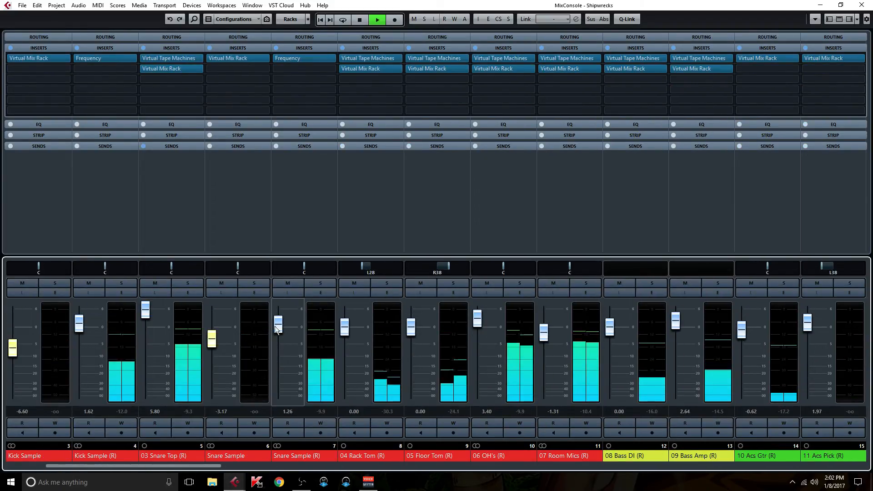
click(288, 283)
click(88, 282)
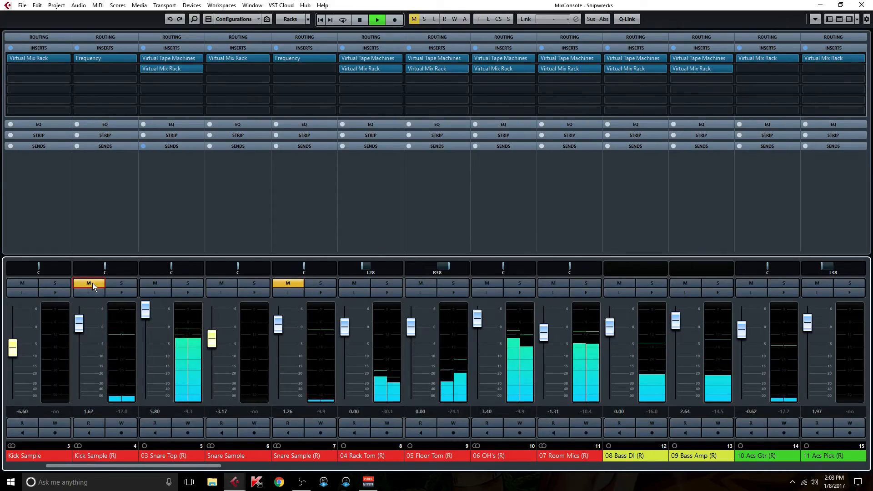
click(91, 283)
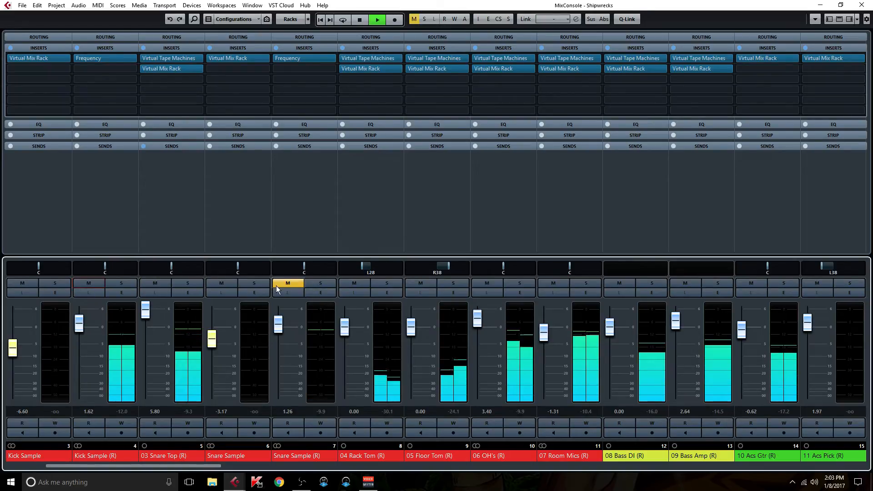
click(284, 283)
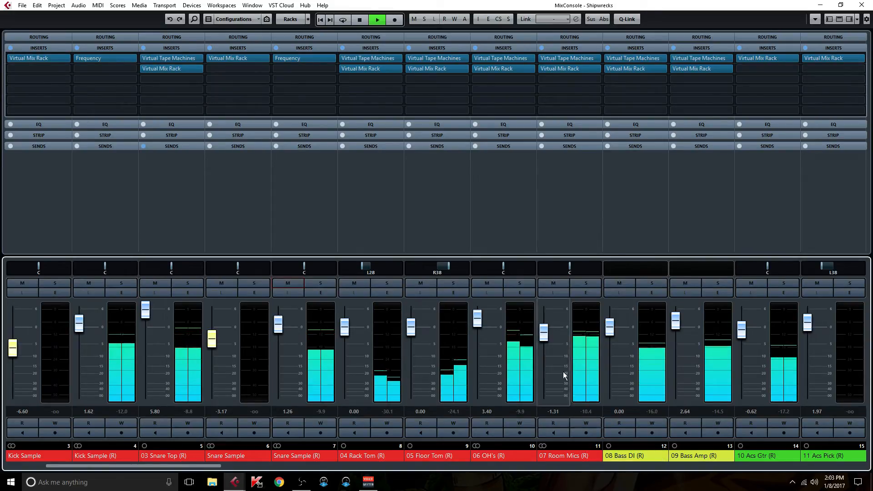
Open the 07 Room Mics (R) channel's settings and Virtual Mix Rack, compare its inserts bypassed and active, and close both windows.
click(590, 293)
drag(356, 97, 472, 78)
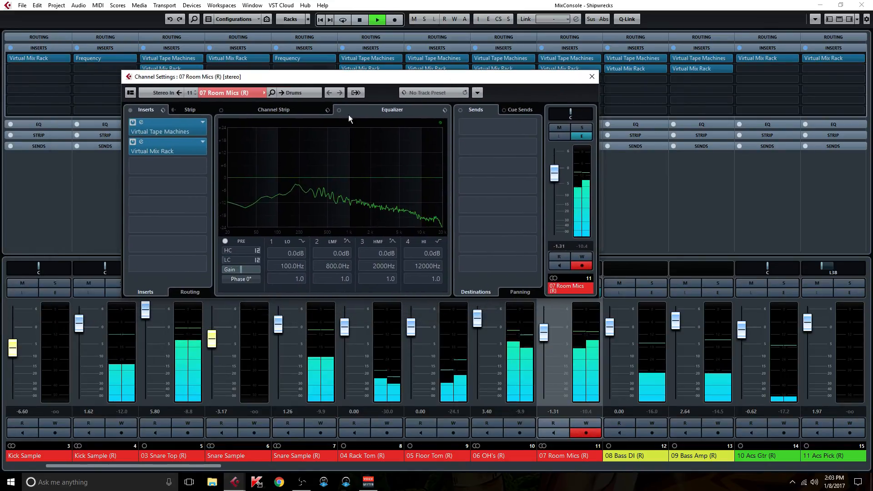
click(180, 148)
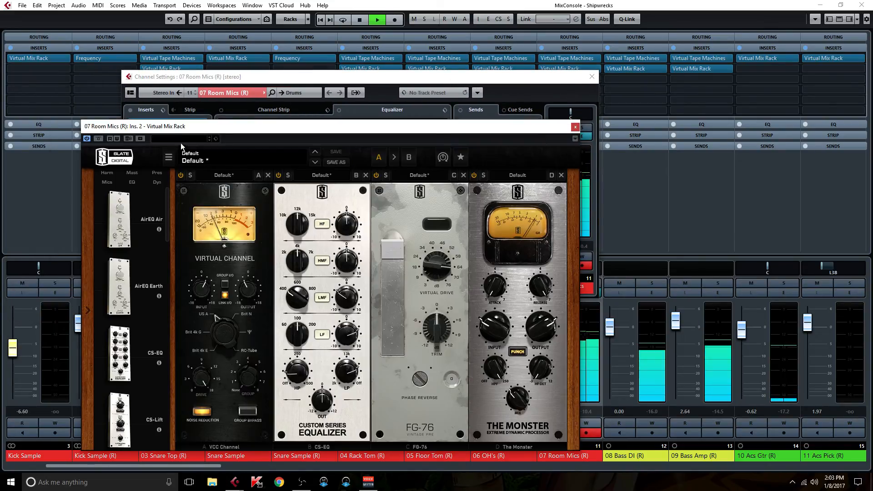
click(130, 110)
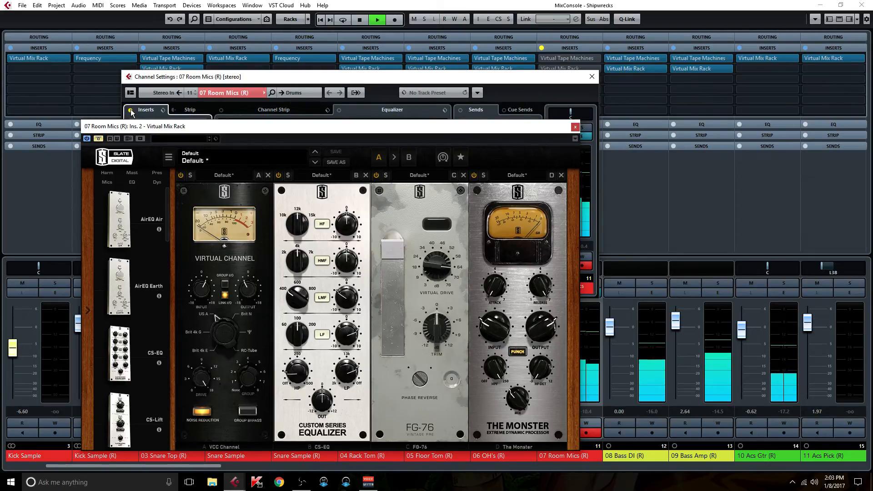
click(130, 110)
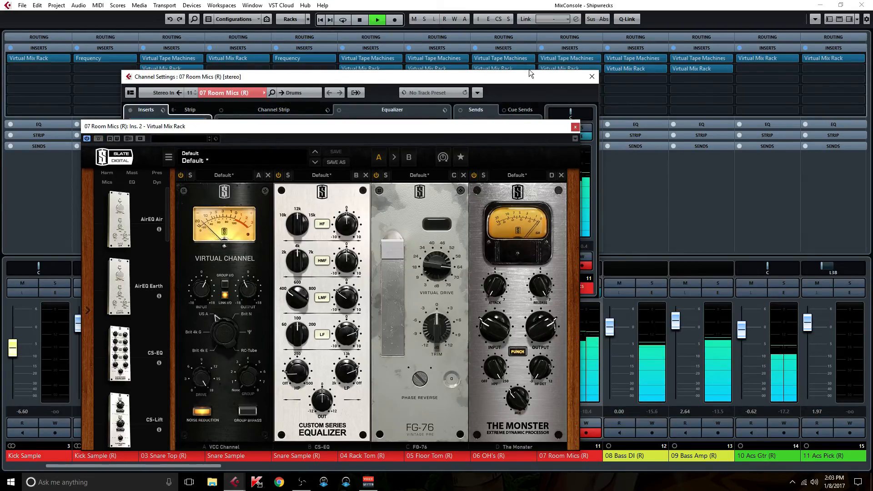
click(596, 77)
click(575, 128)
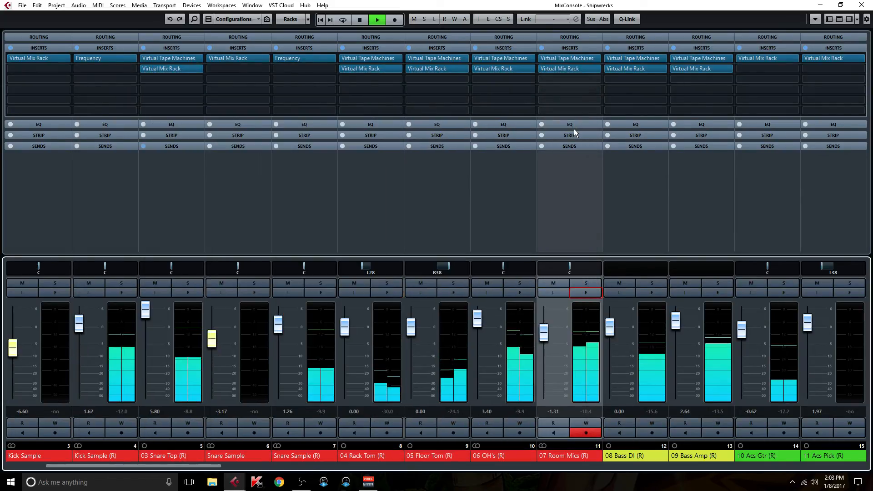
Select the 06 OH's (R) channel and compare its sound with the inserts bypassed and active.
click(523, 214)
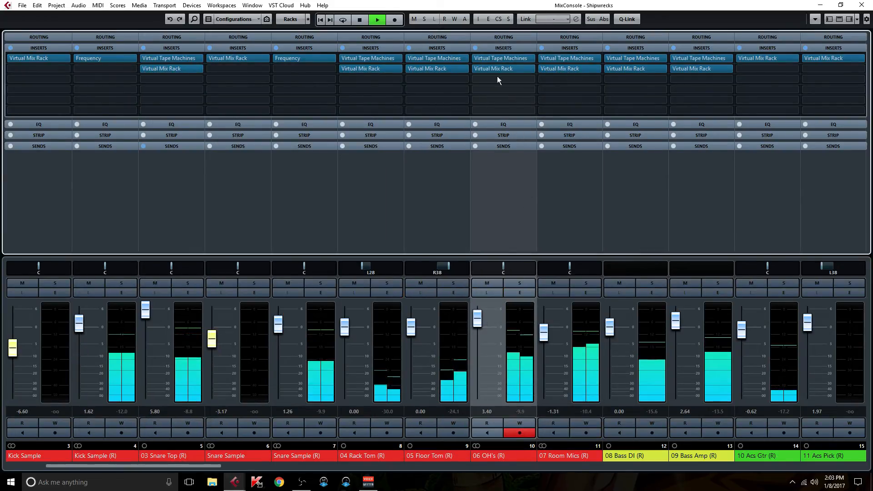
click(475, 48)
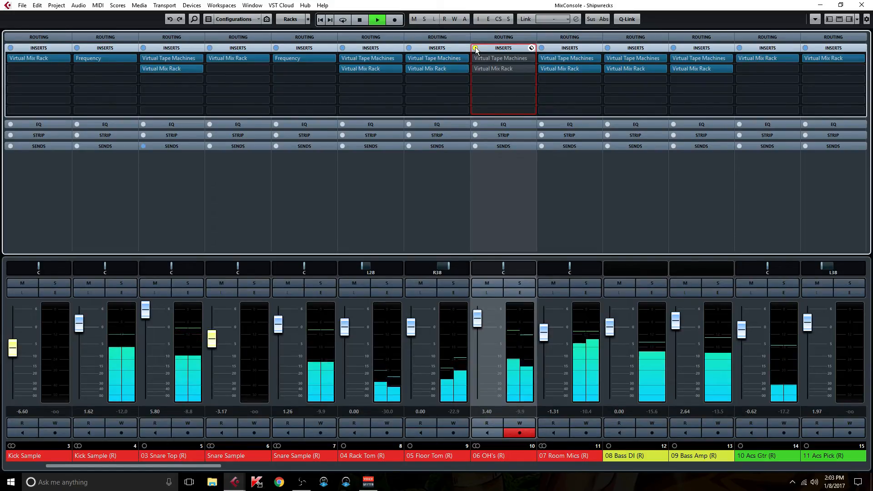
click(476, 48)
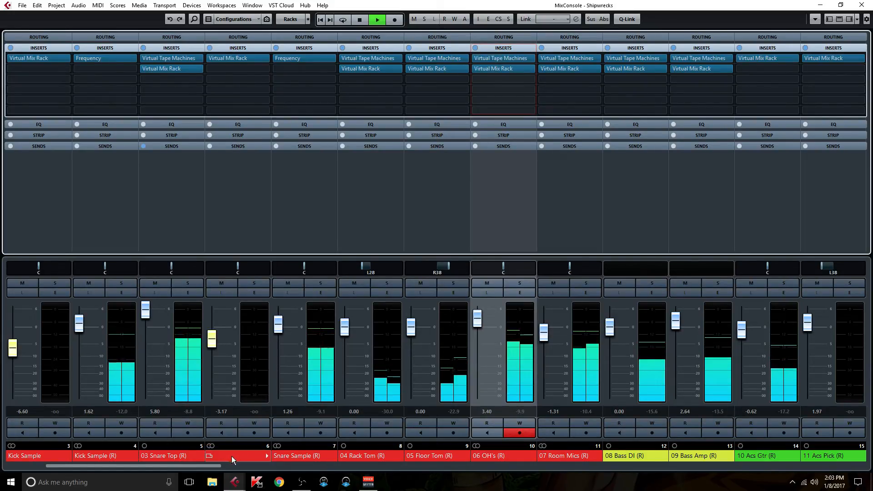
Bypass the inserts on the 01 Sub Kick (R) and 02 Kick (R) channels for comparison and reactivate both.
drag(218, 466, 179, 467)
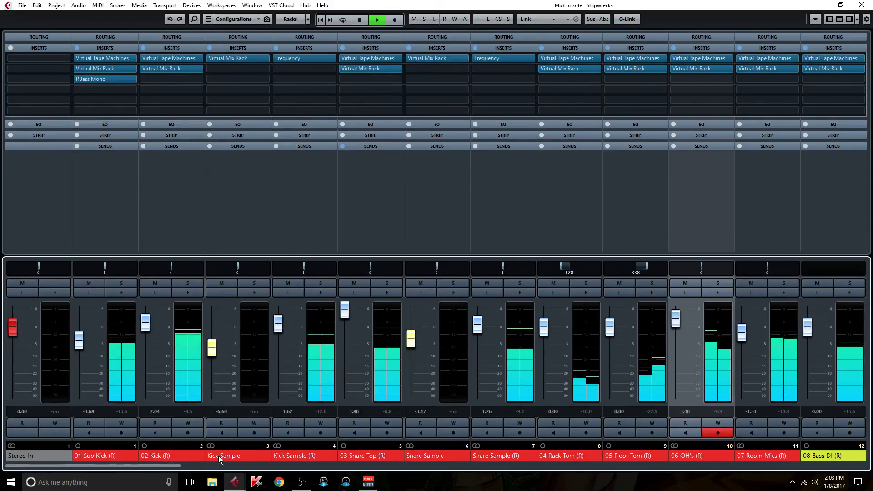
click(77, 47)
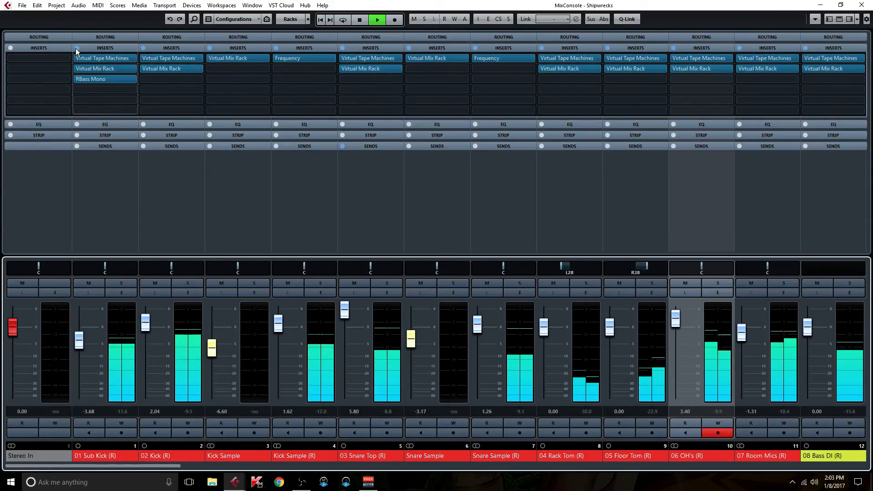
click(144, 47)
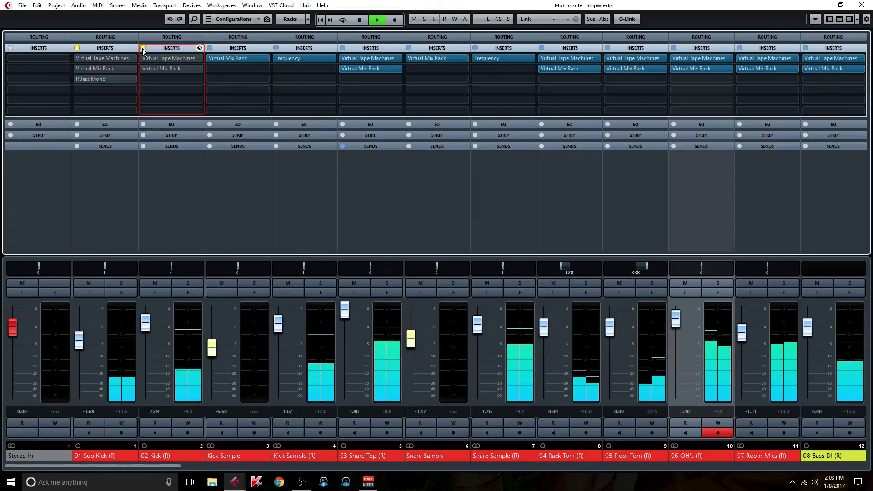
click(143, 48)
click(77, 48)
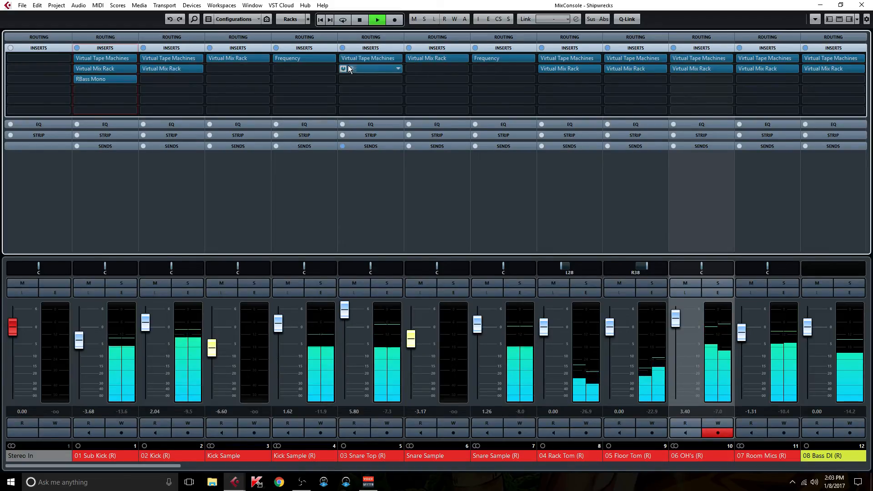
Compare the 03 Snare Top (R) channel with its inserts bypassed and active, and stop playback at the group and output channels.
click(343, 48)
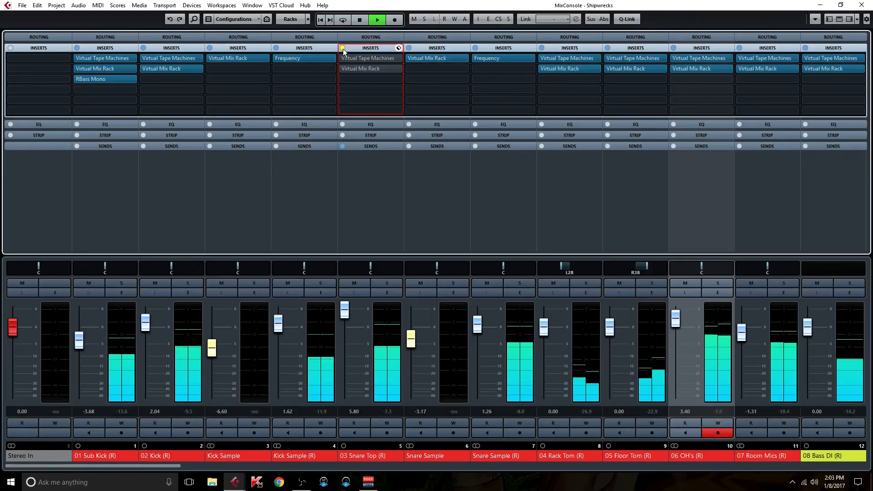
click(343, 49)
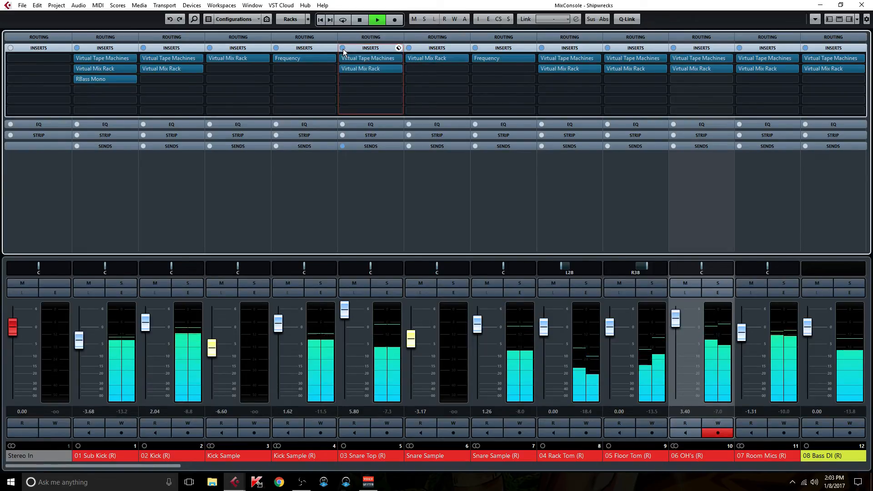
drag(171, 466, 553, 457)
drag(593, 456, 864, 456)
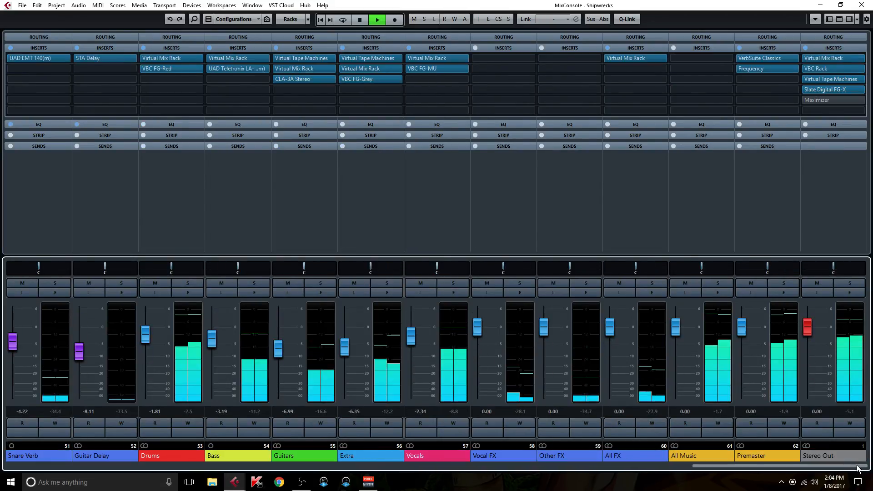
key(space)
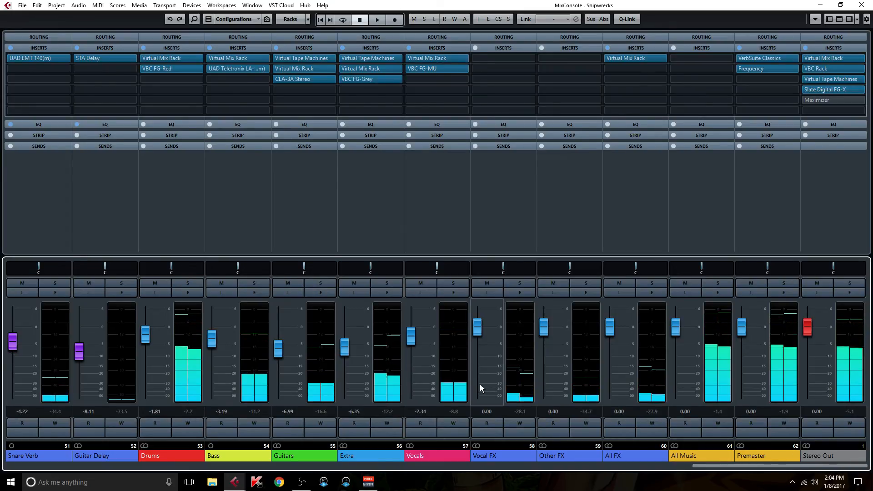